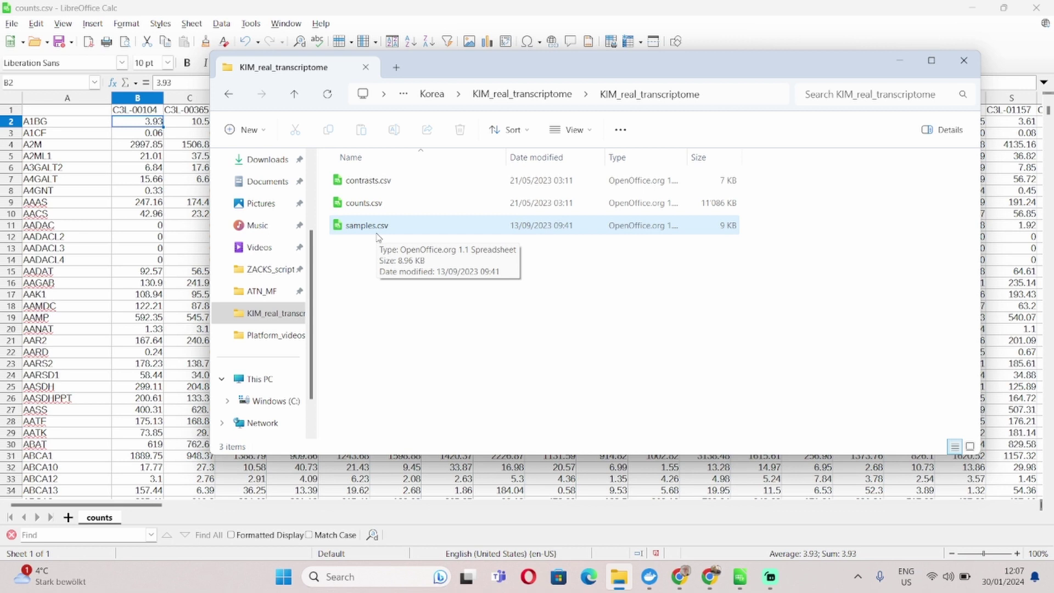
# Look over the folder's three files: contrasts.csv, counts.csv and samples.csv
pyautogui.click(359, 230)
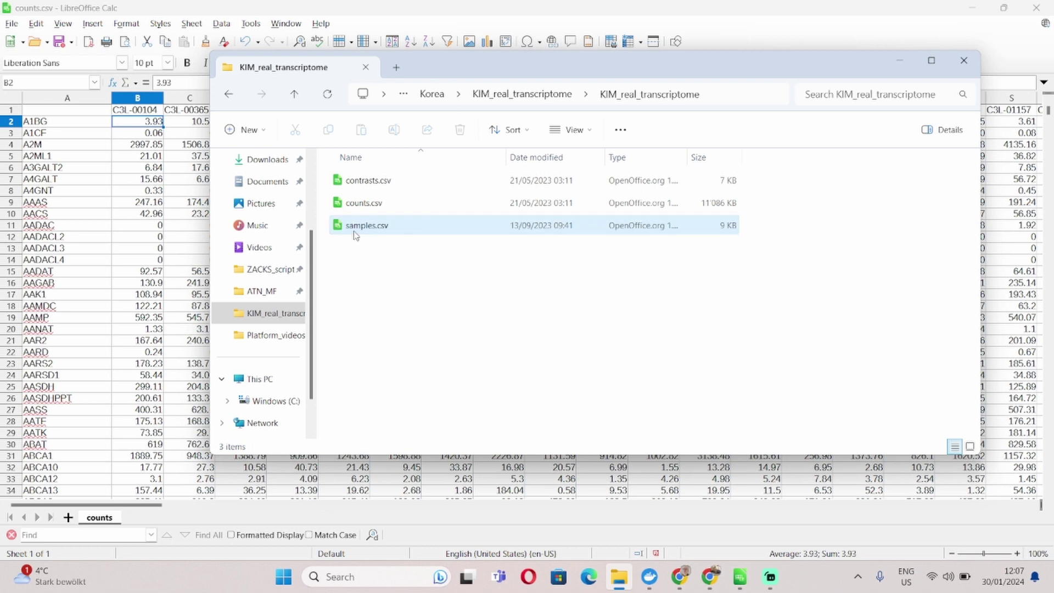
pyautogui.click(363, 206)
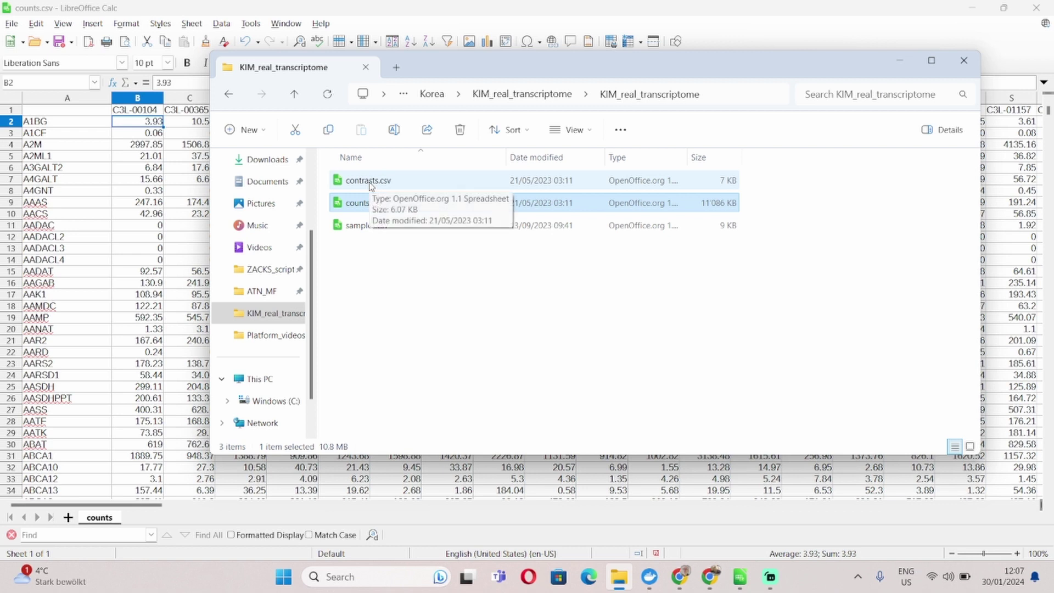
pyautogui.click(371, 184)
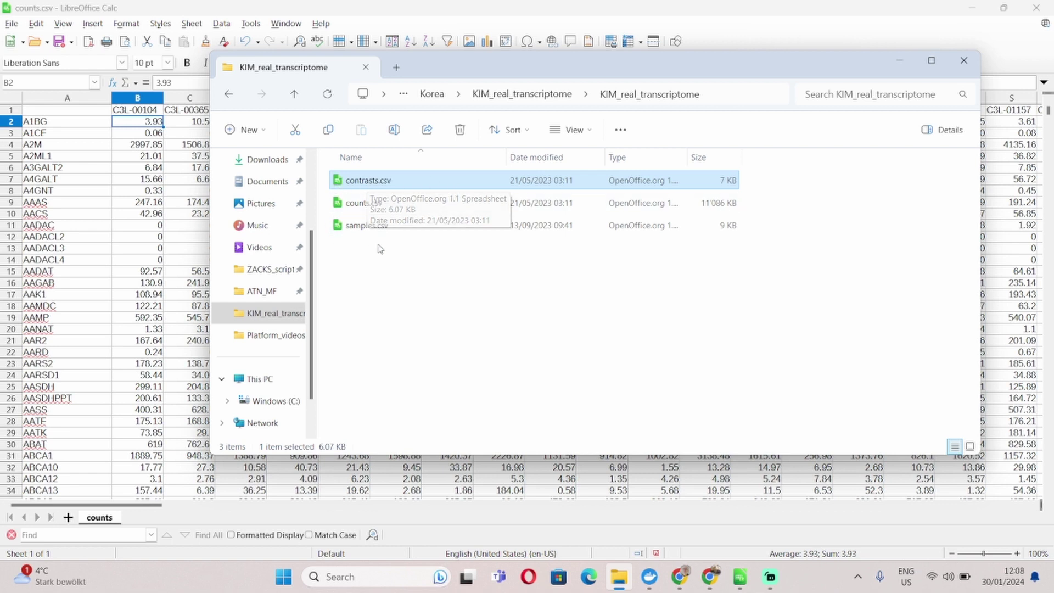
pyautogui.click(364, 225)
pyautogui.click(364, 205)
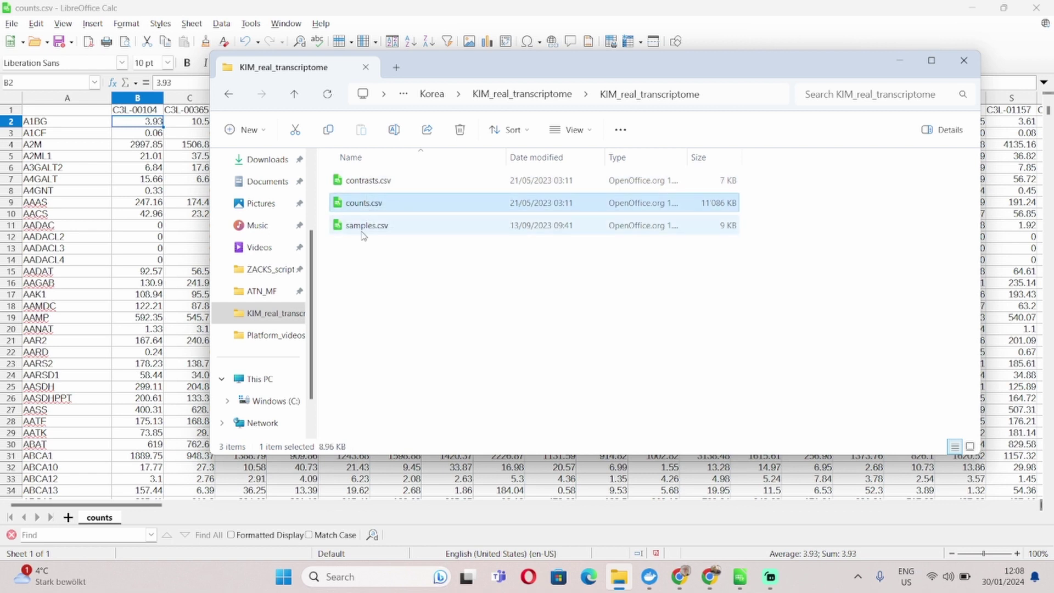
pyautogui.click(378, 230)
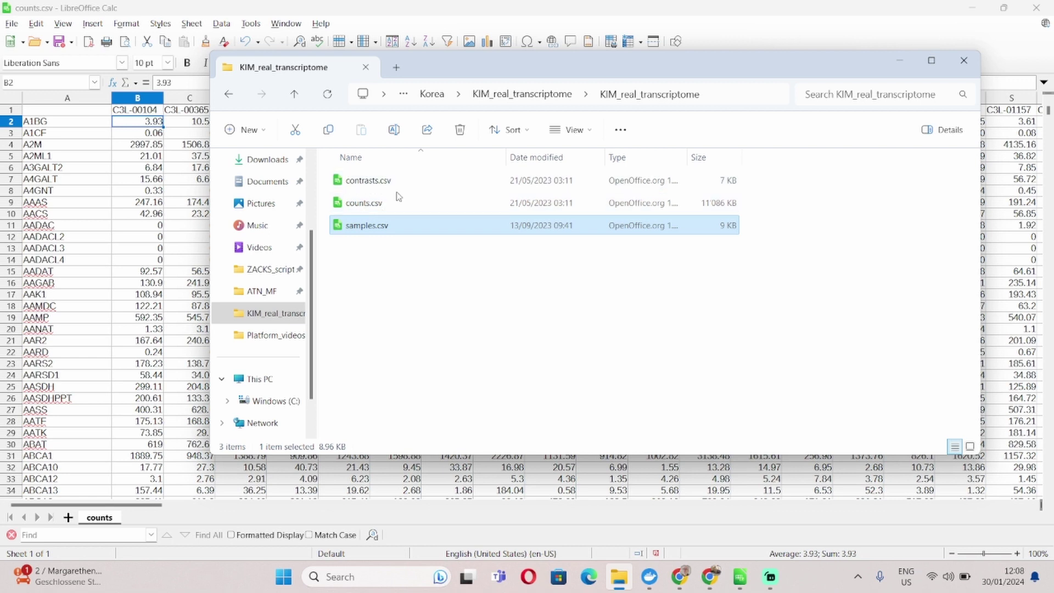
# Try a Cancer_ prefix on samples.csv, then remove it and keep the original name
pyautogui.rightClick(367, 229)
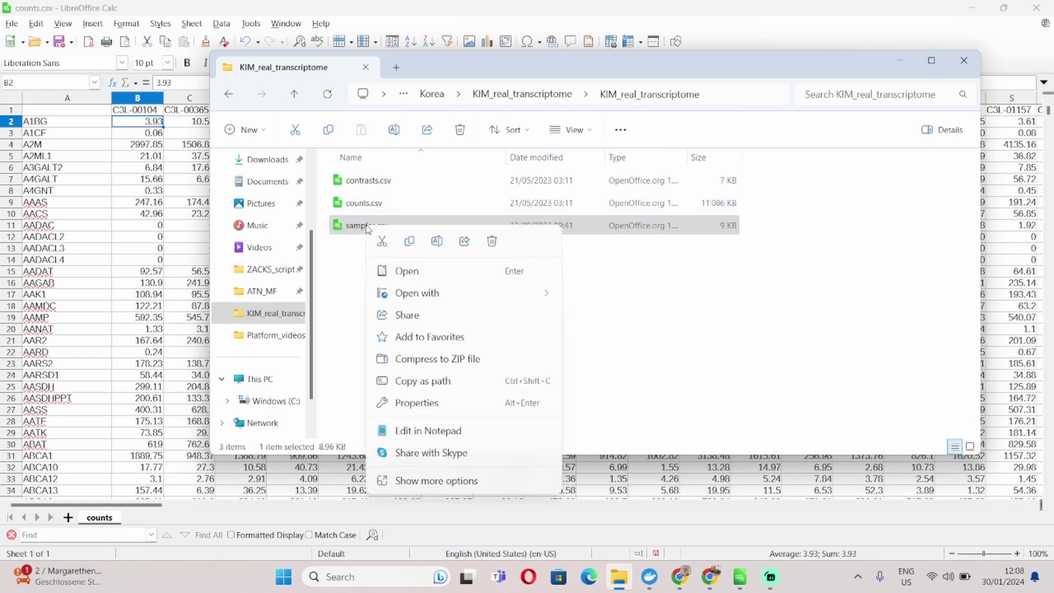
pyautogui.click(437, 242)
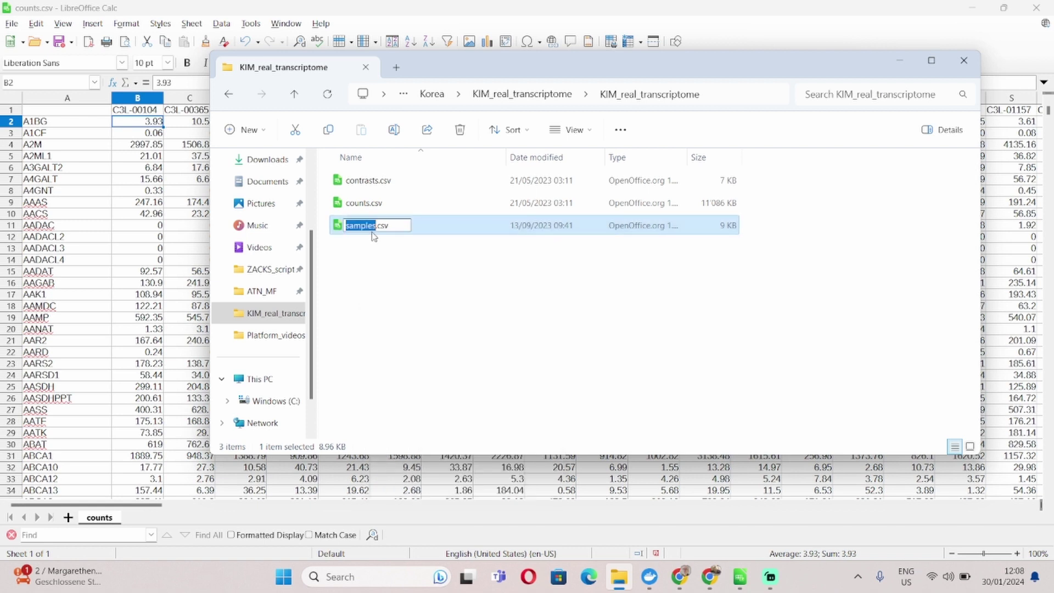
pyautogui.click(349, 225)
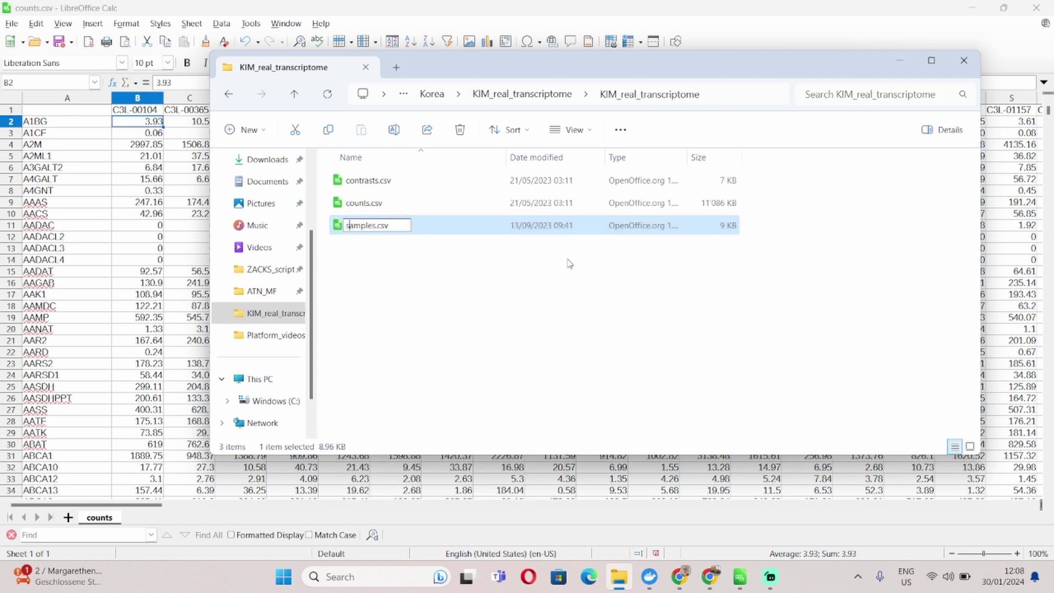
pyautogui.write('Cancer_')
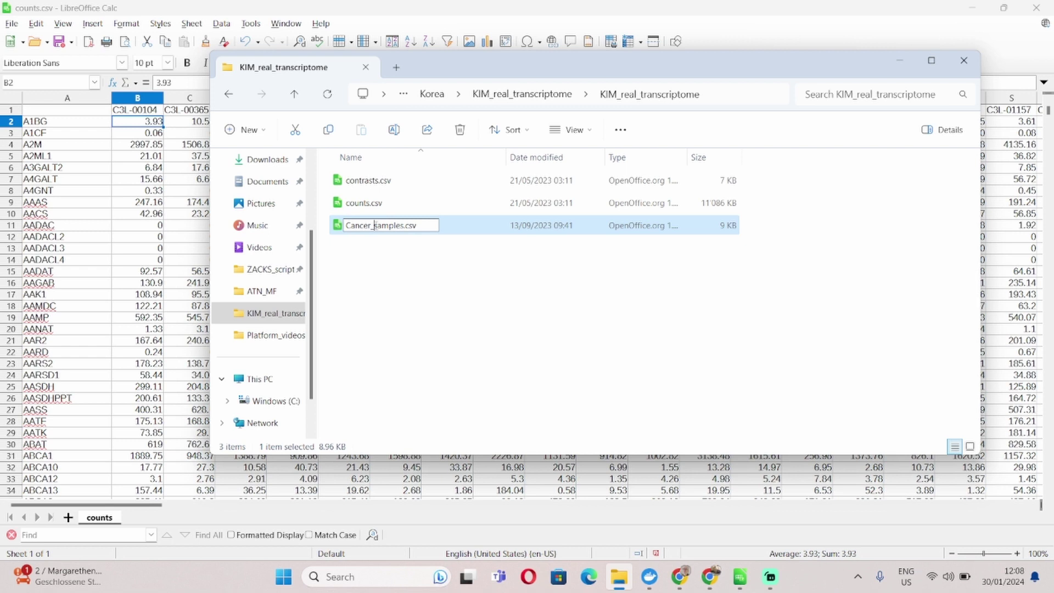
pyautogui.moveTo(375, 225); pyautogui.dragTo(345, 226)
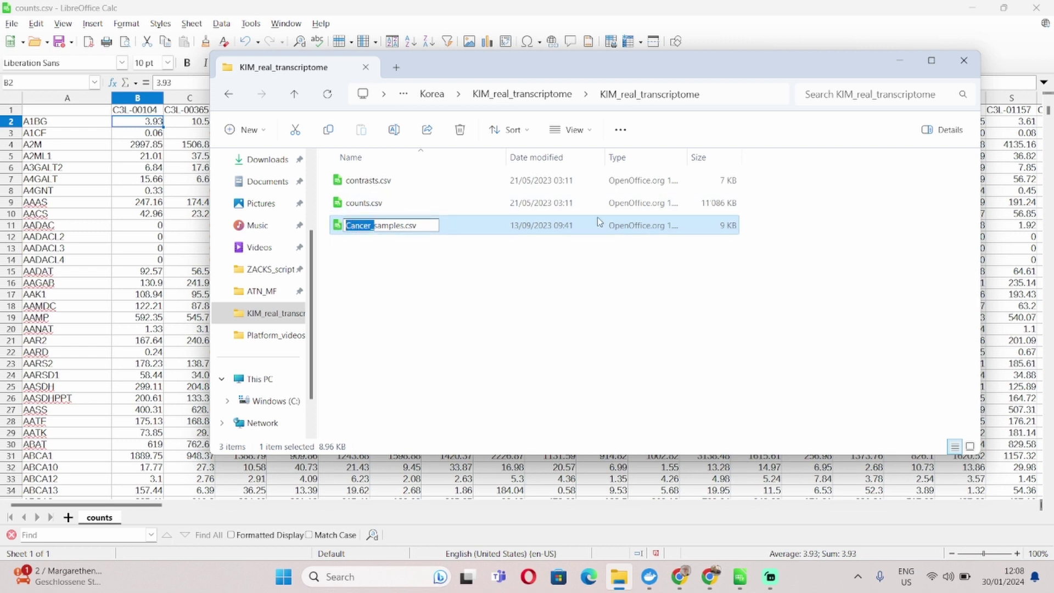
pyautogui.press('BackSpace')
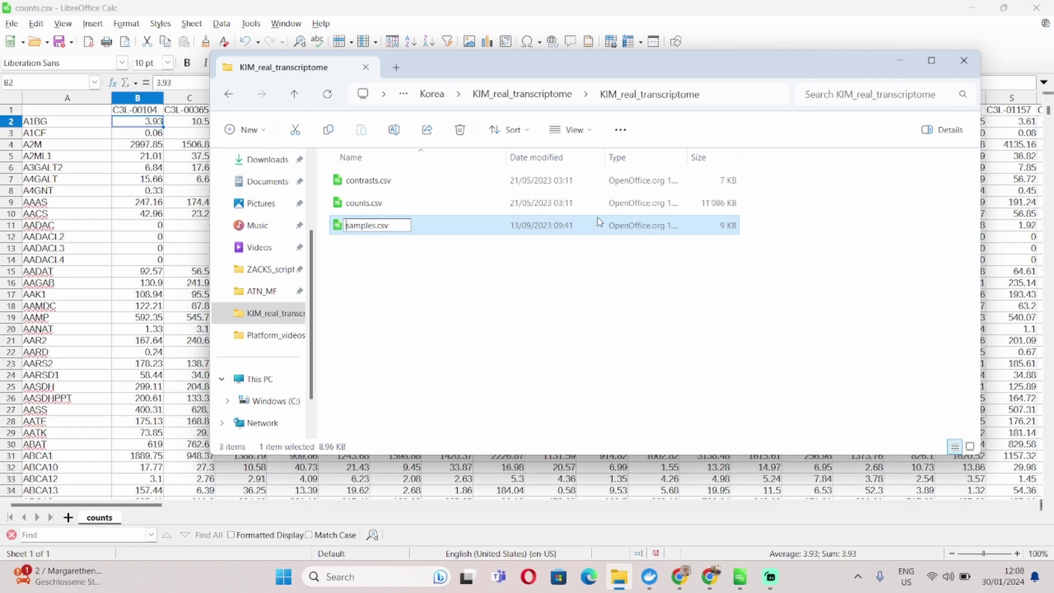
pyautogui.click(526, 346)
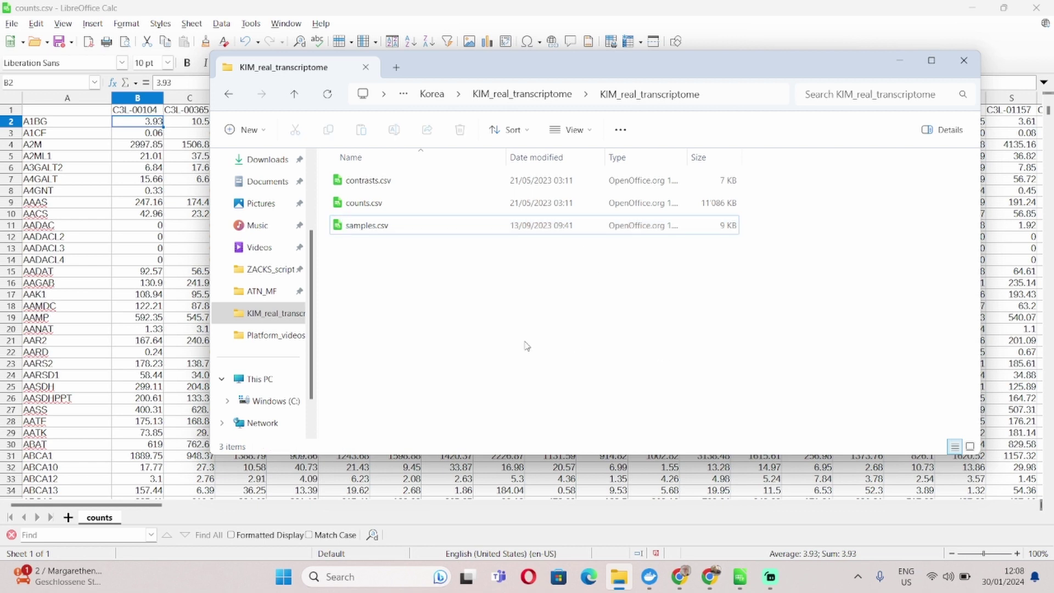
pyautogui.click(142, 228)
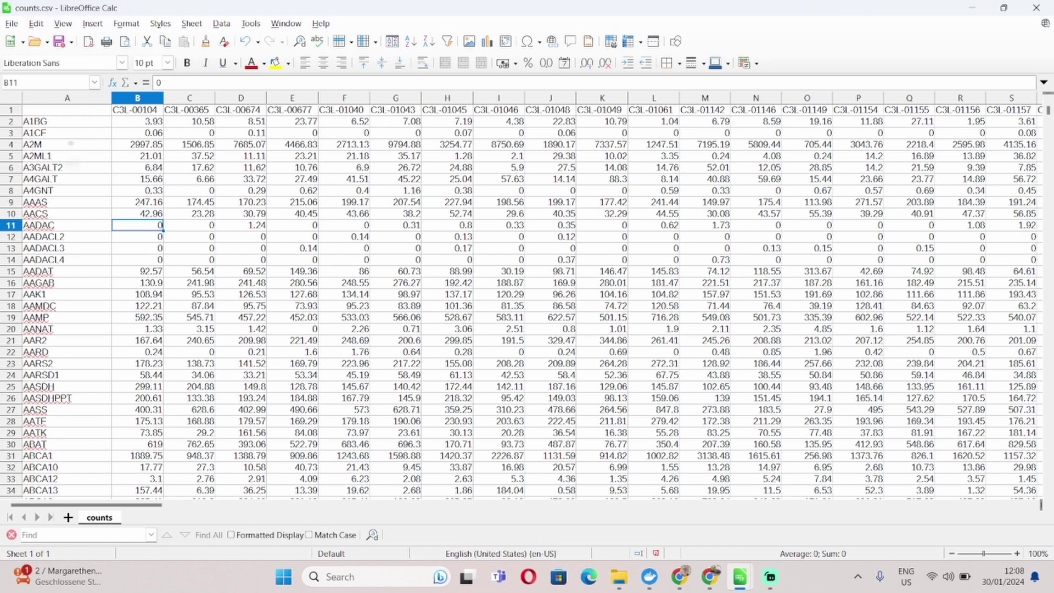
pyautogui.click(54, 103)
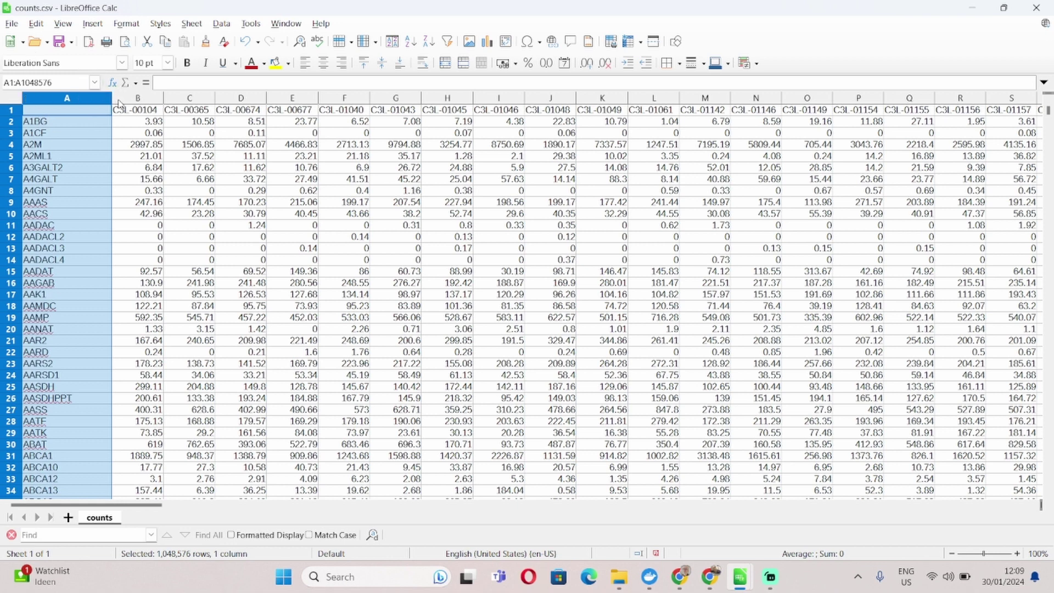
pyautogui.click(144, 99)
pyautogui.click(190, 98)
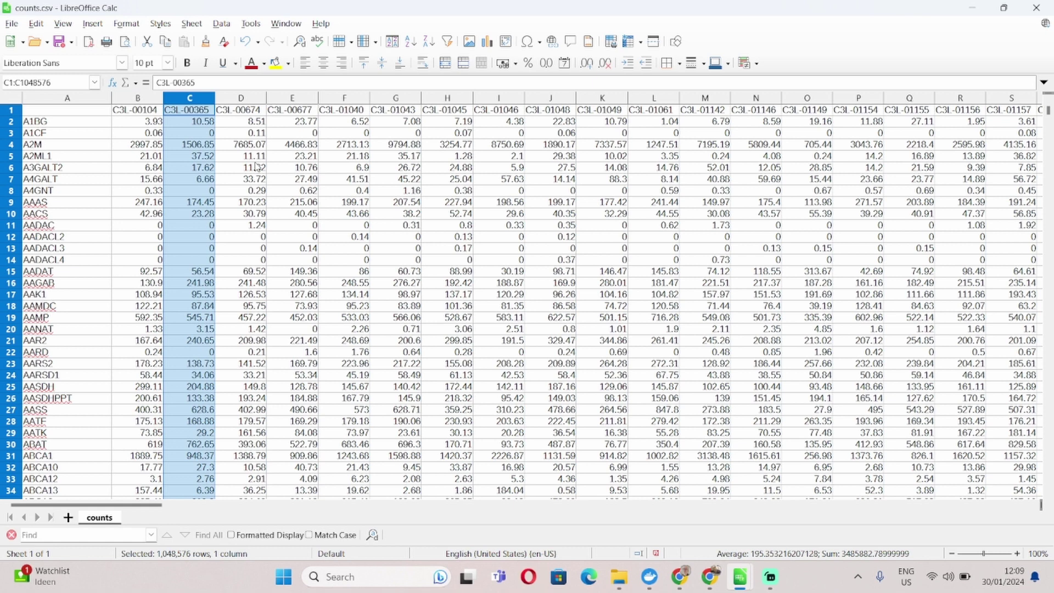
pyautogui.click(142, 99)
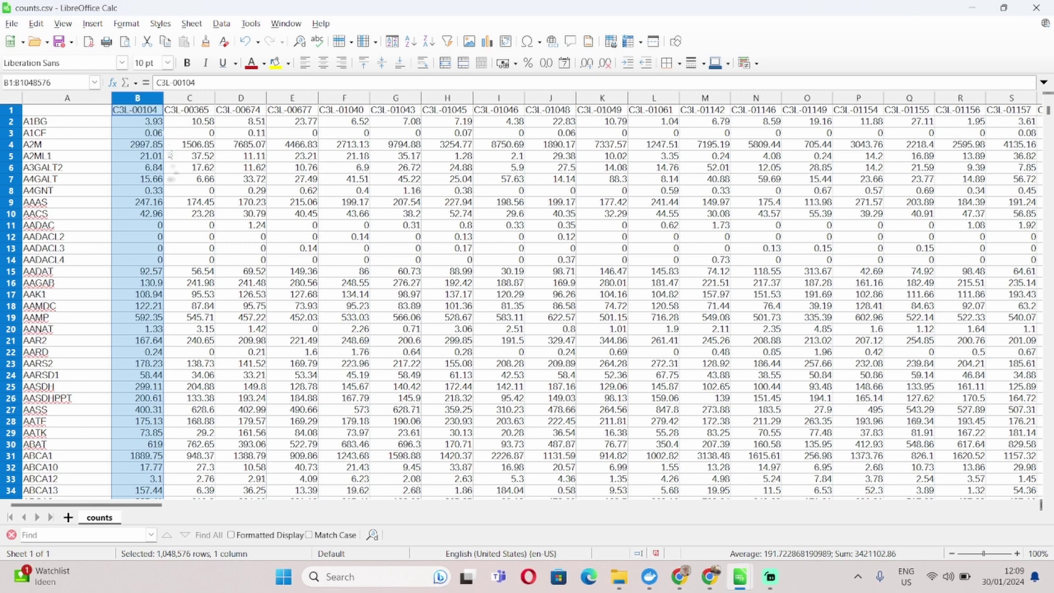
pyautogui.click(140, 127)
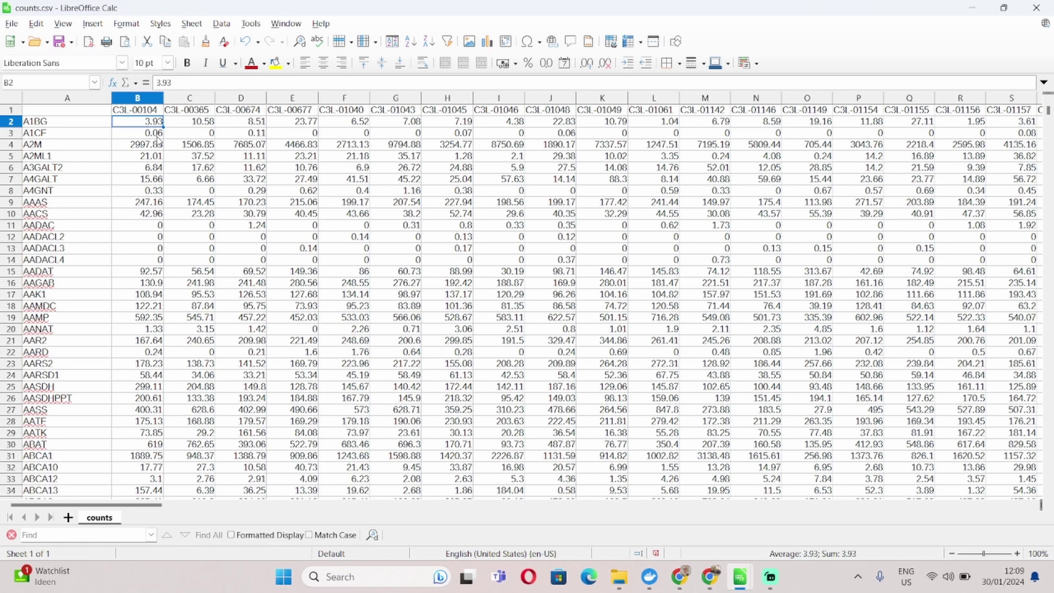
# Inspect the B1 header and nearby values in columns B to D, such as 7685.07 in D4
pyautogui.click(158, 113)
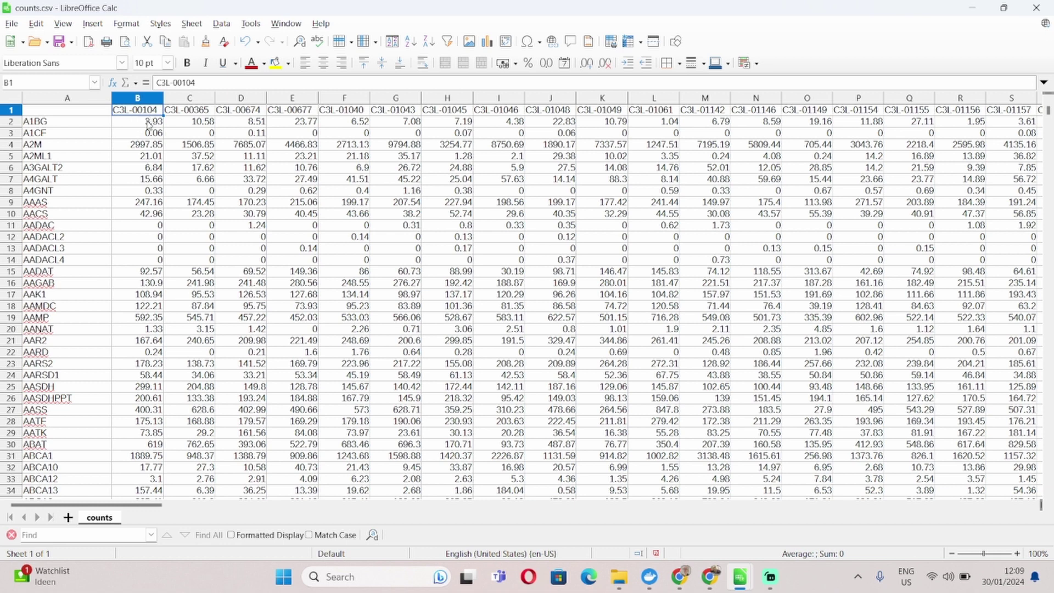
pyautogui.press('Down')
pyautogui.press('Down')
pyautogui.press('Down')
pyautogui.press('Down')
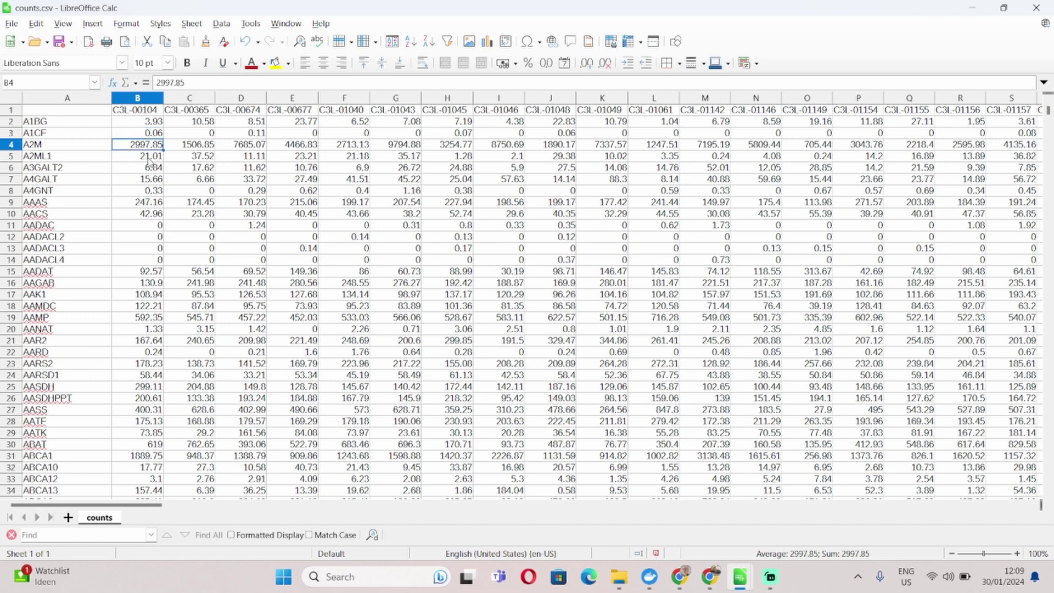
pyautogui.press('Down')
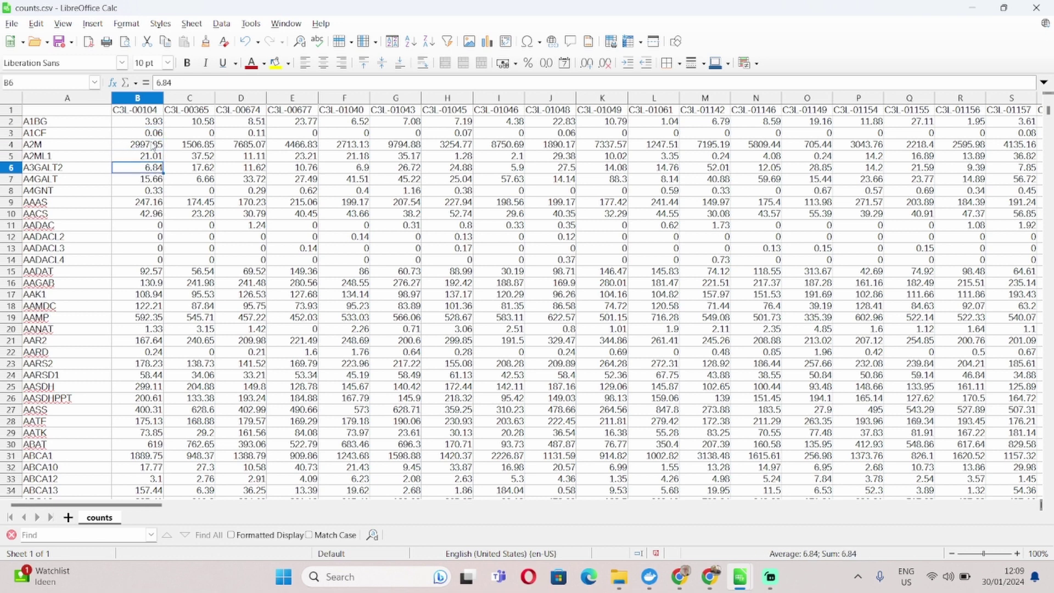
pyautogui.press('Up')
pyautogui.press('Up')
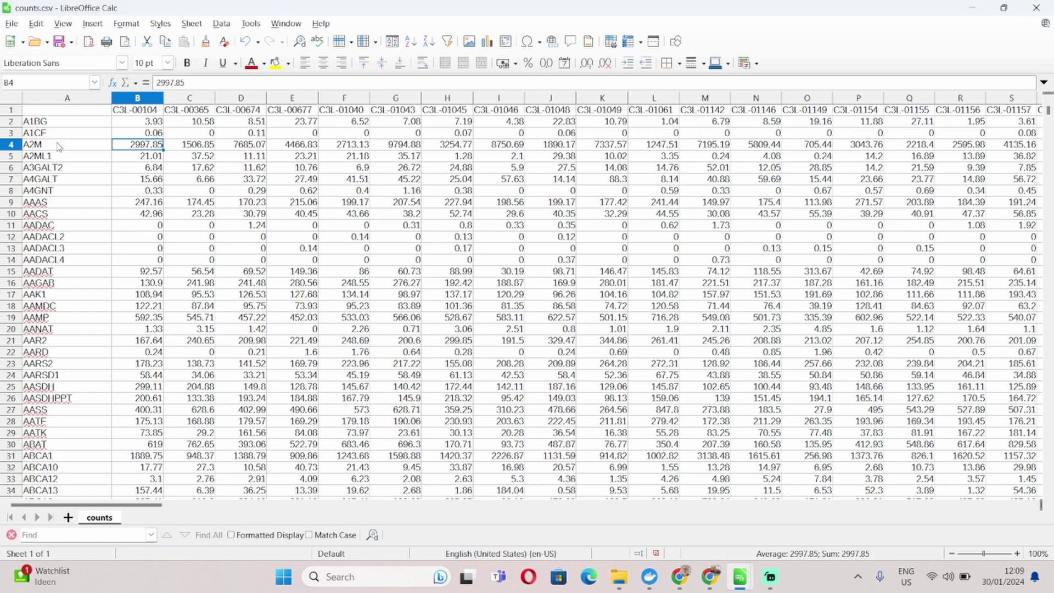
pyautogui.click(188, 148)
pyautogui.click(258, 148)
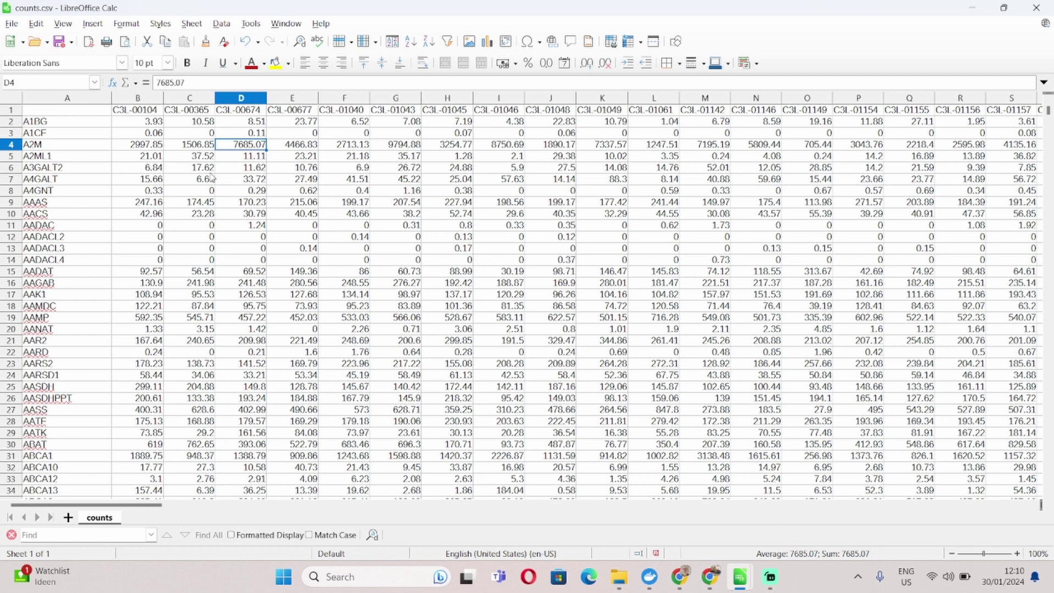
pyautogui.click(121, 116)
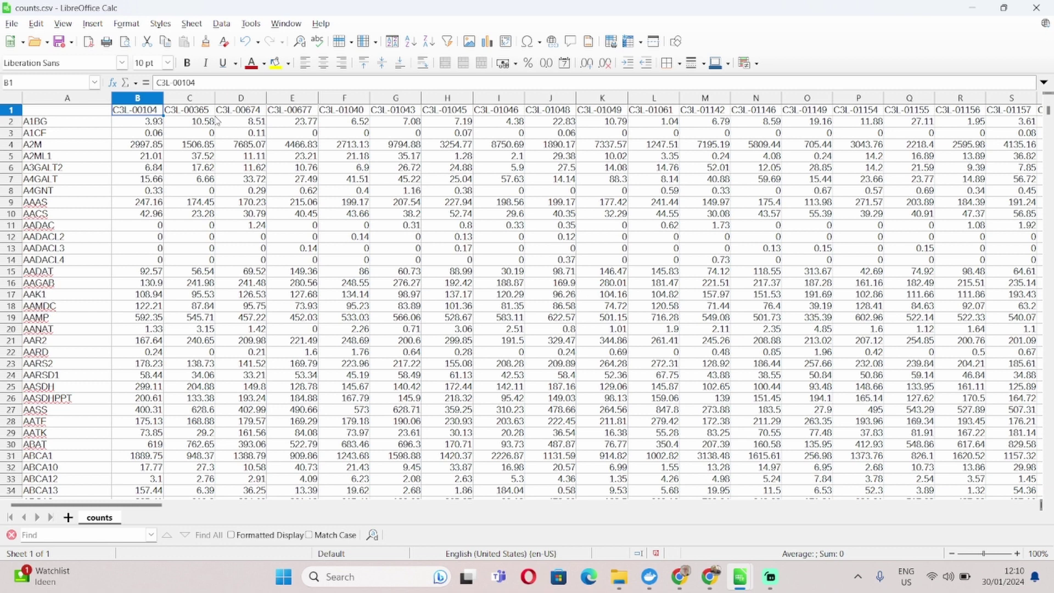
# Replace the hyphen in the B1 header so it reads C3L_00104
pyautogui.click(223, 84)
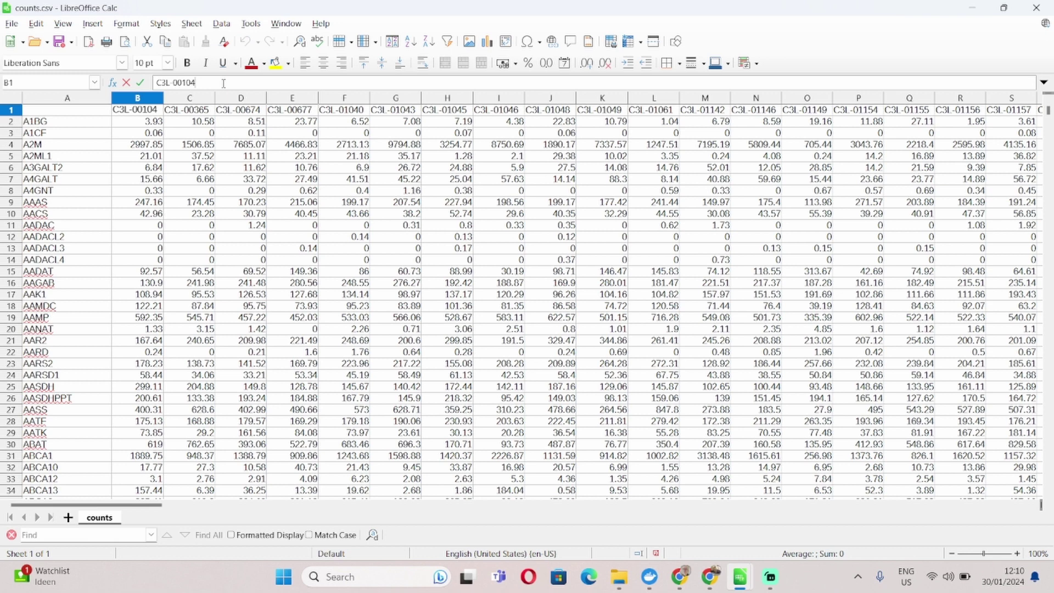
pyautogui.write('/*<>')
pyautogui.press('BackSpace')
pyautogui.press('BackSpace')
pyautogui.press('BackSpace')
pyautogui.press('BackSpace')
pyautogui.click(171, 83)
pyautogui.write('_')
pyautogui.press('BackSpace')
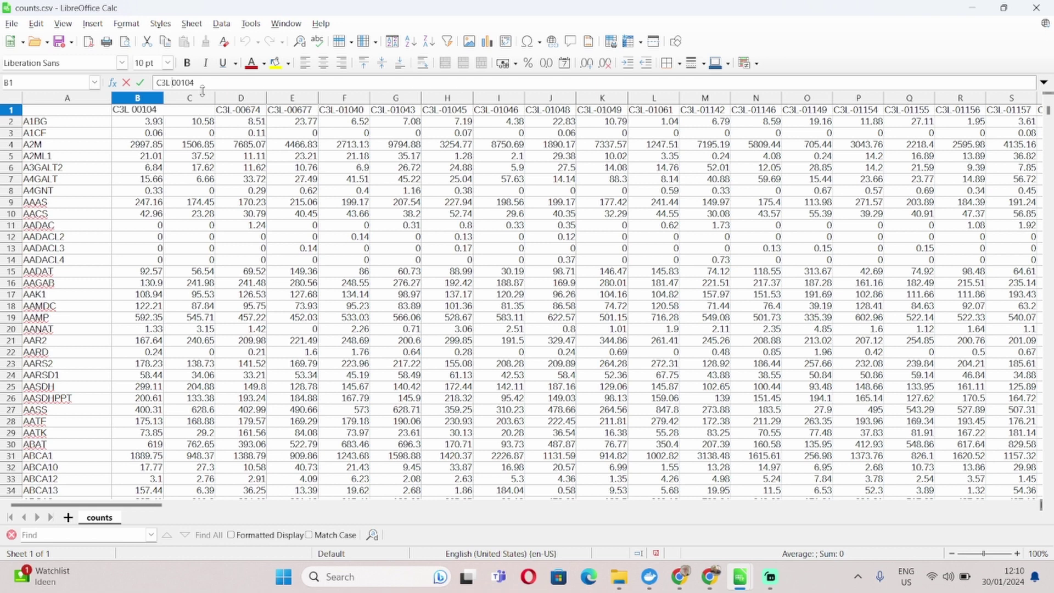
pyautogui.press('Delete')
pyautogui.write('_')
pyautogui.click(187, 173)
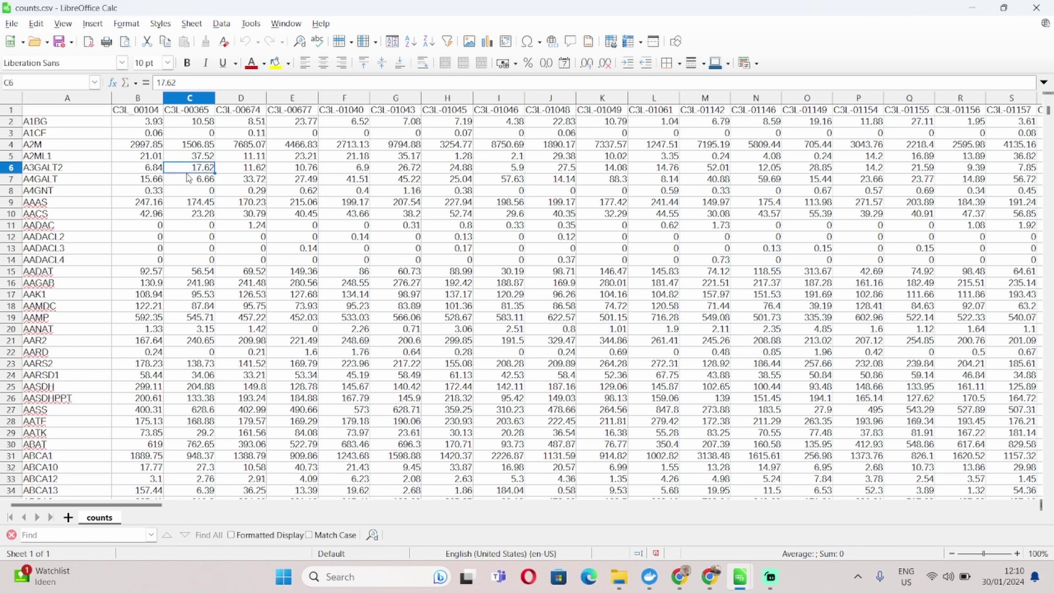
pyautogui.click(160, 146)
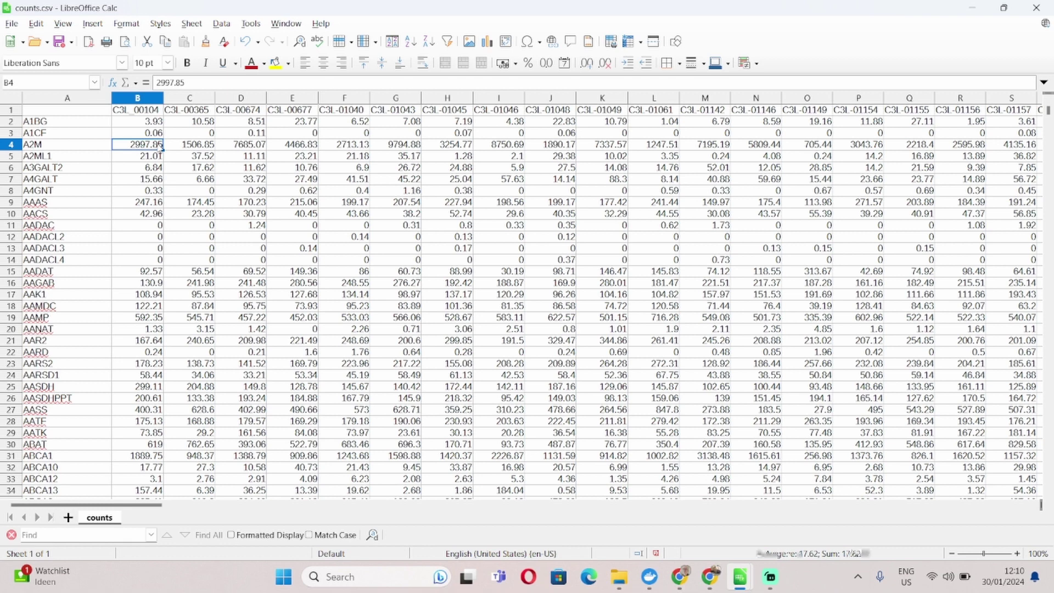
pyautogui.moveTo(152, 124); pyautogui.dragTo(152, 218)
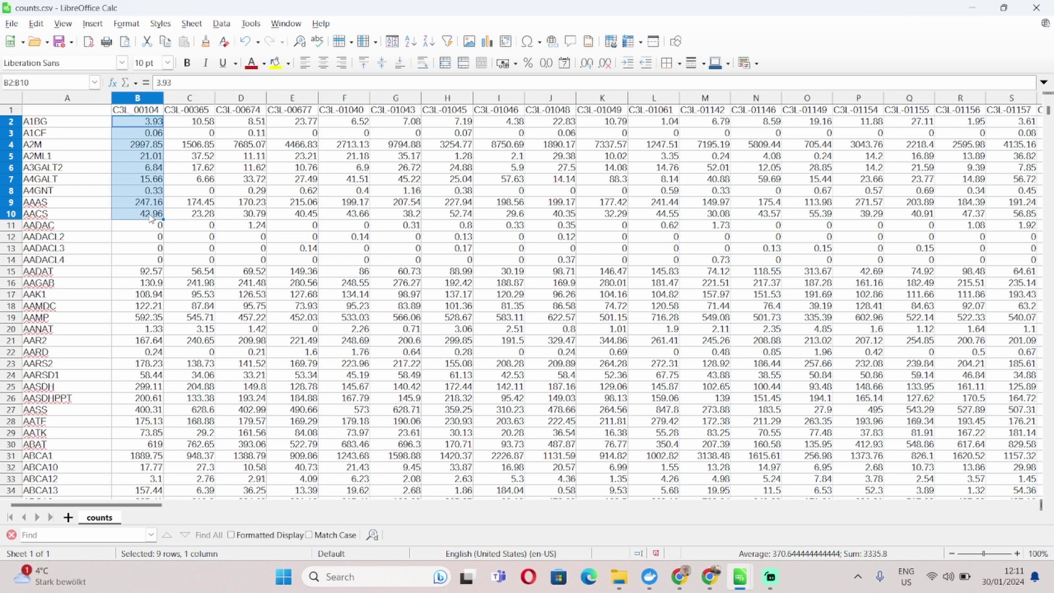
pyautogui.click(159, 132)
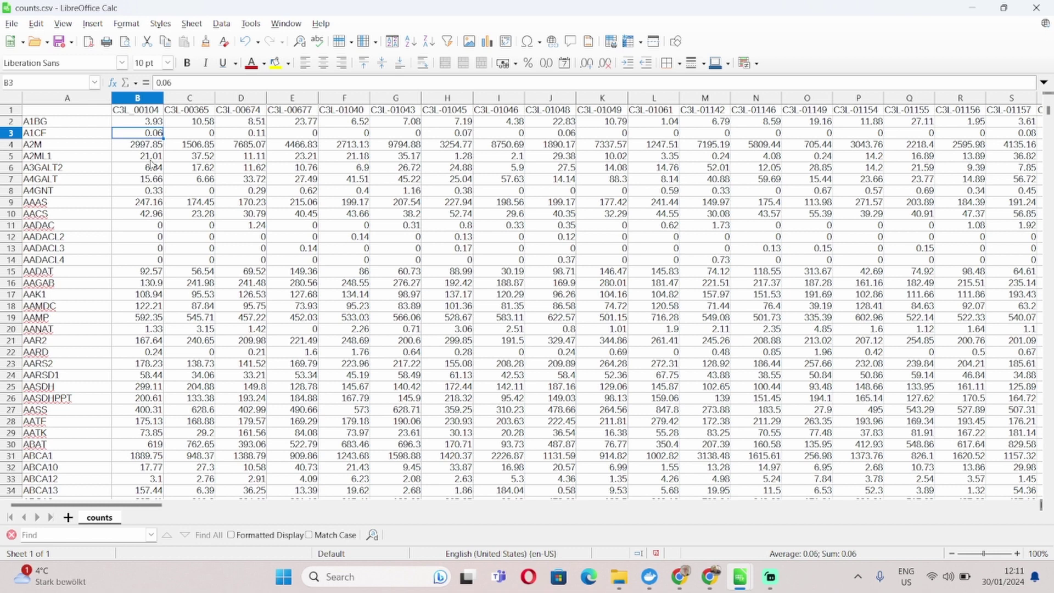
pyautogui.click(159, 156)
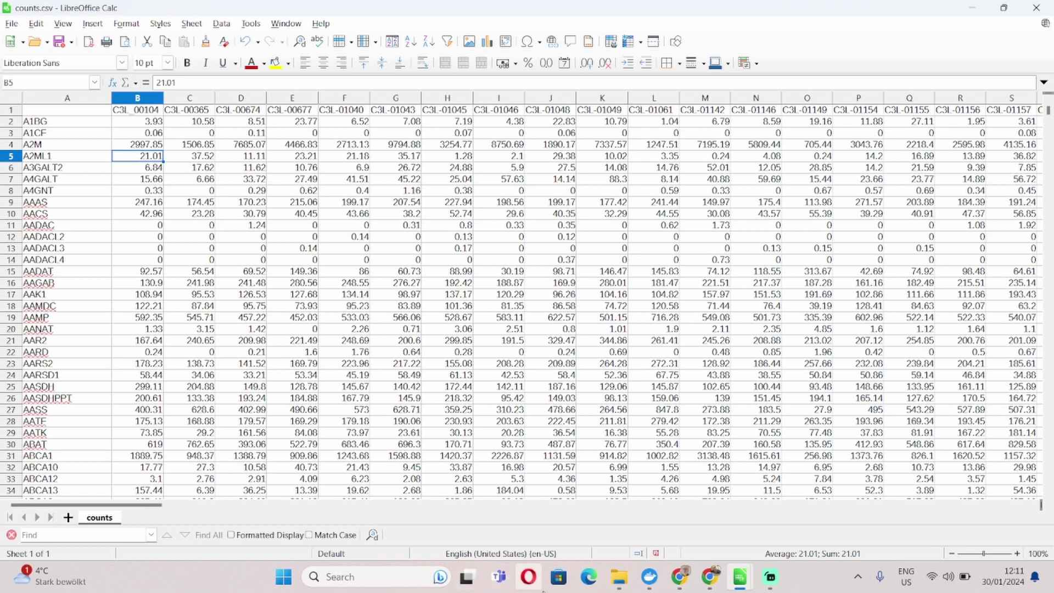
pyautogui.moveTo(740, 570)
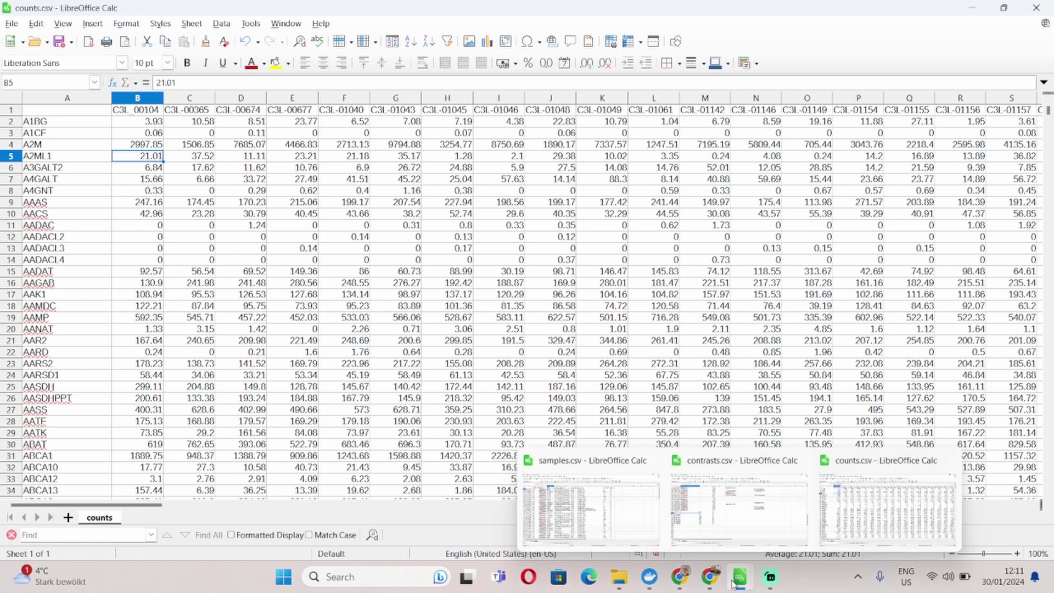
# Bring samples.csv to the front and inspect the sample names in column A, starting with C3L-00104
pyautogui.click(591, 505)
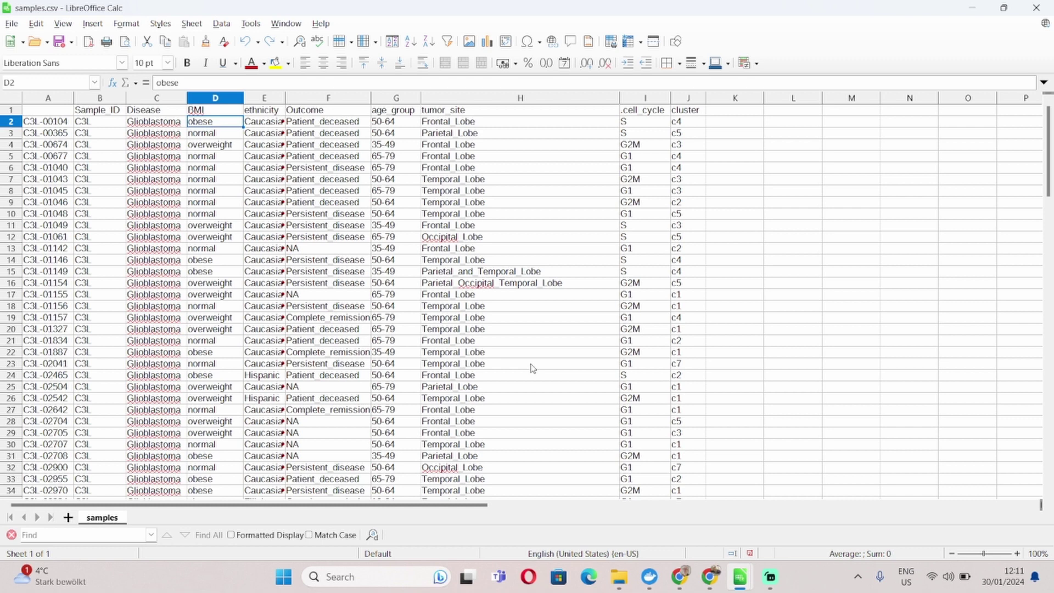
pyautogui.click(49, 101)
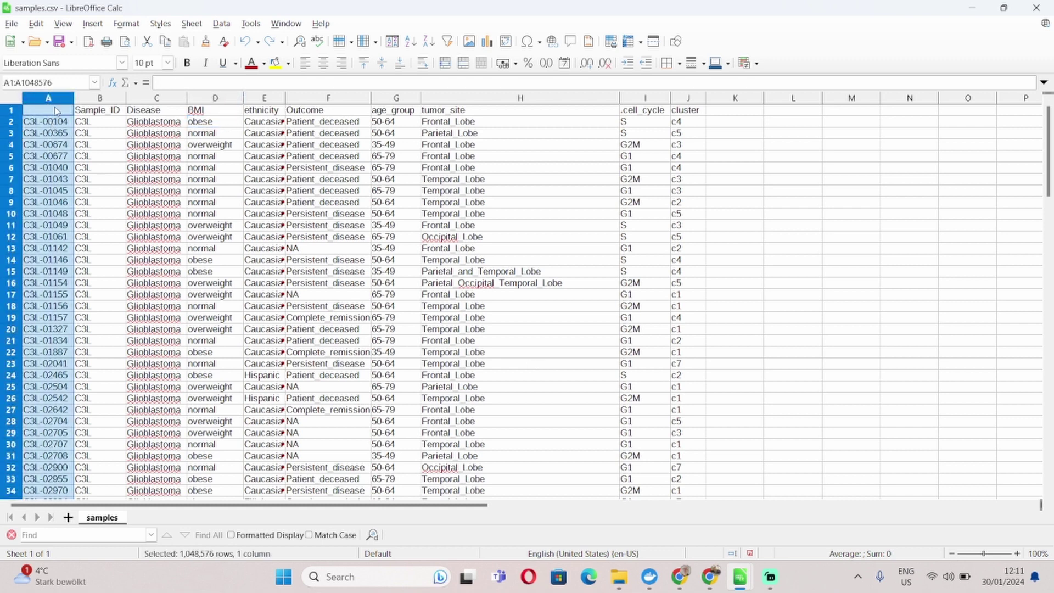
pyautogui.click(64, 127)
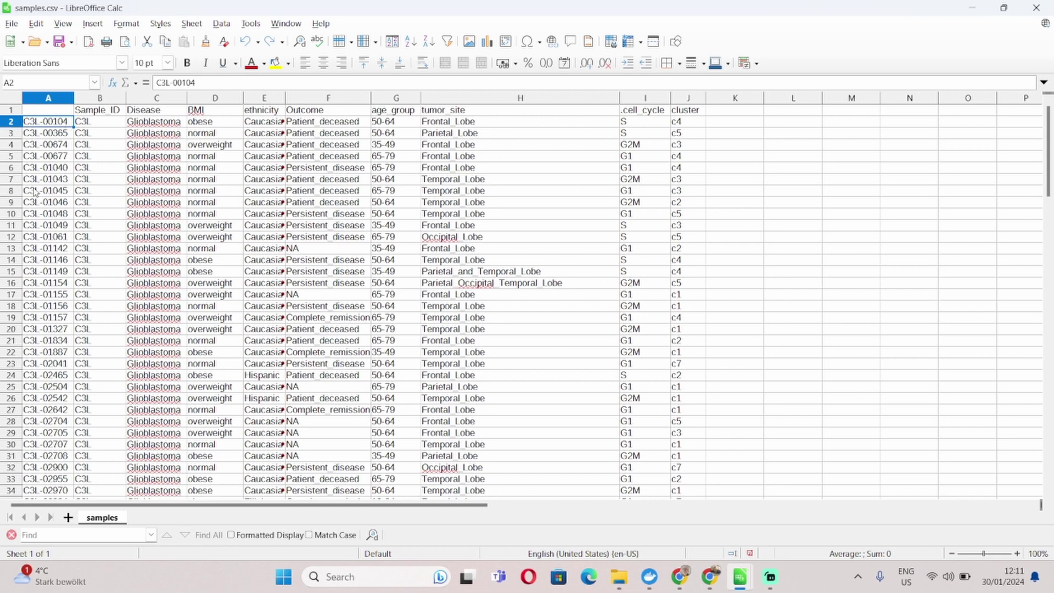
# Step through the Sample_ID, Disease, BMI, ethnicity, Outcome, age_group and tumor_site columns
pyautogui.click(104, 98)
pyautogui.click(140, 102)
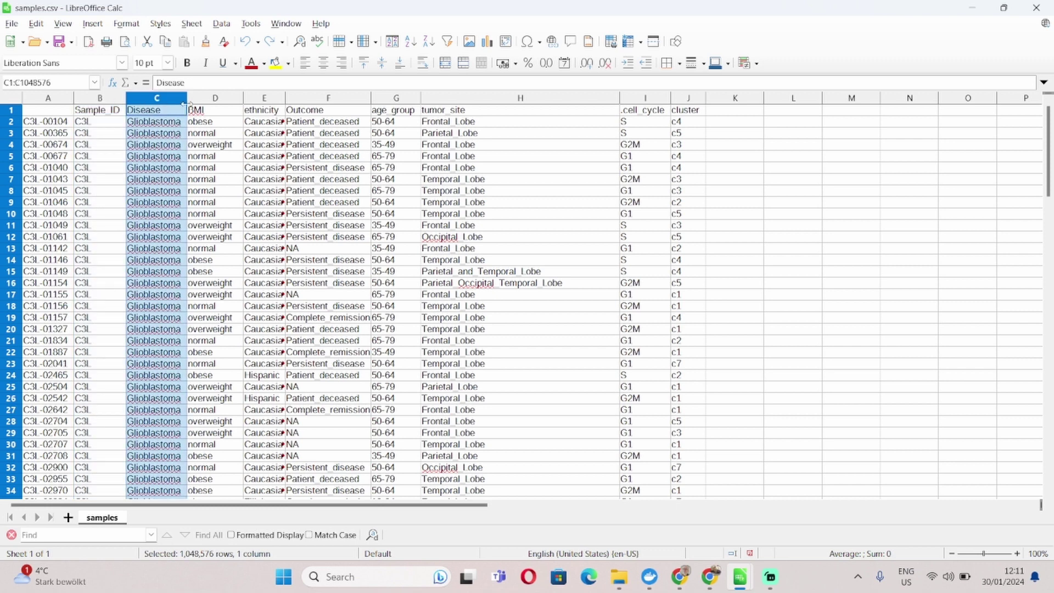
pyautogui.click(200, 104)
pyautogui.click(99, 103)
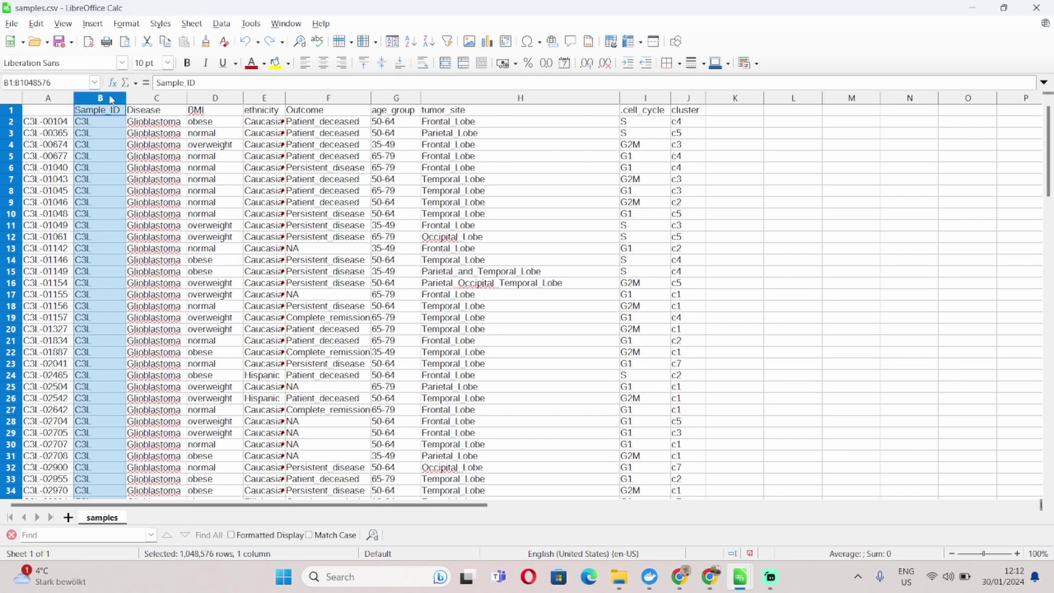
pyautogui.click(148, 104)
pyautogui.click(201, 102)
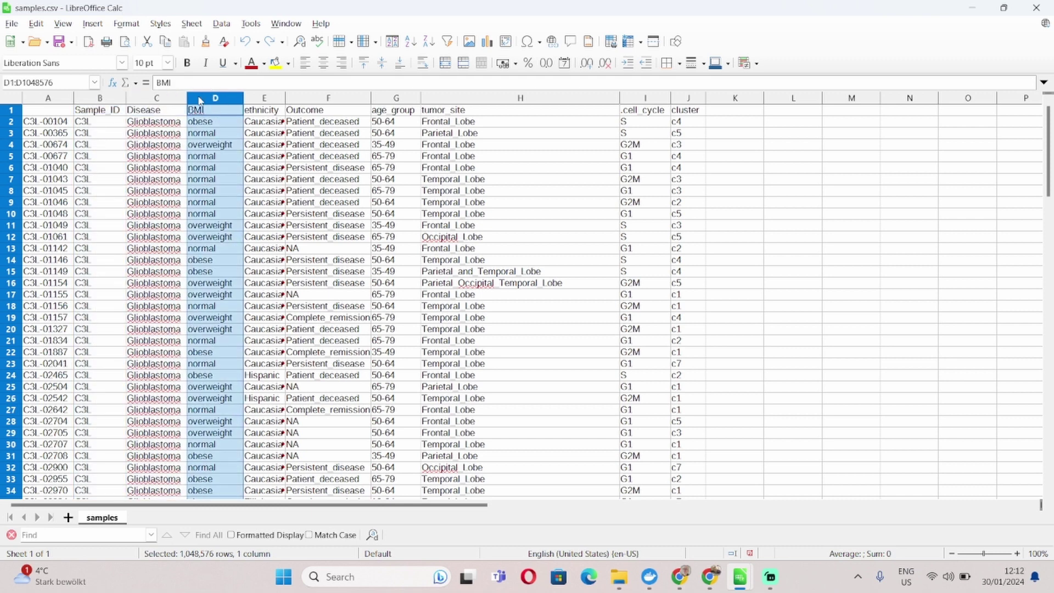
pyautogui.click(263, 103)
pyautogui.click(316, 103)
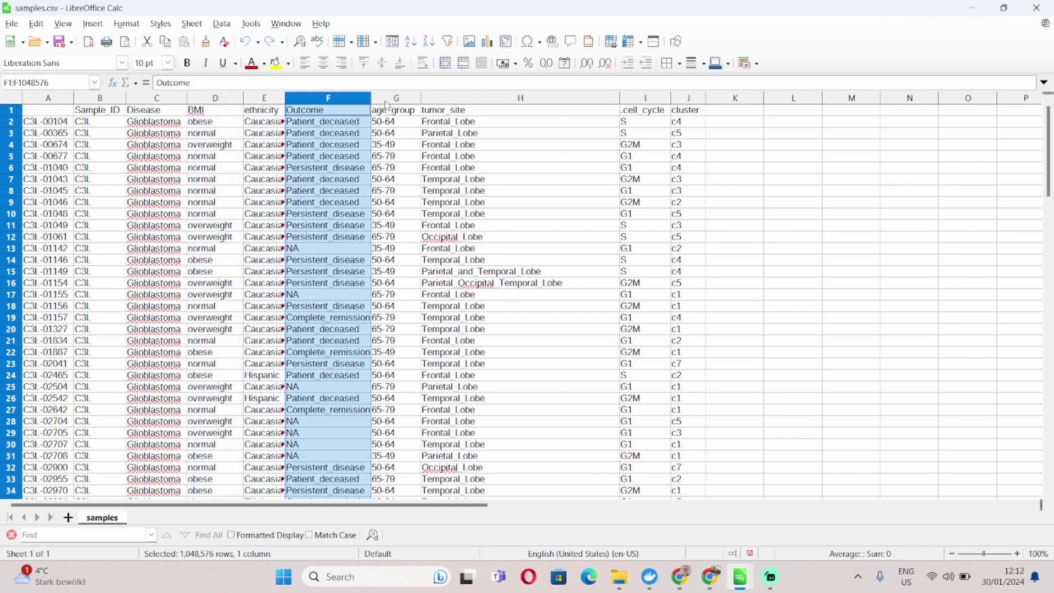
pyautogui.click(396, 100)
pyautogui.click(437, 101)
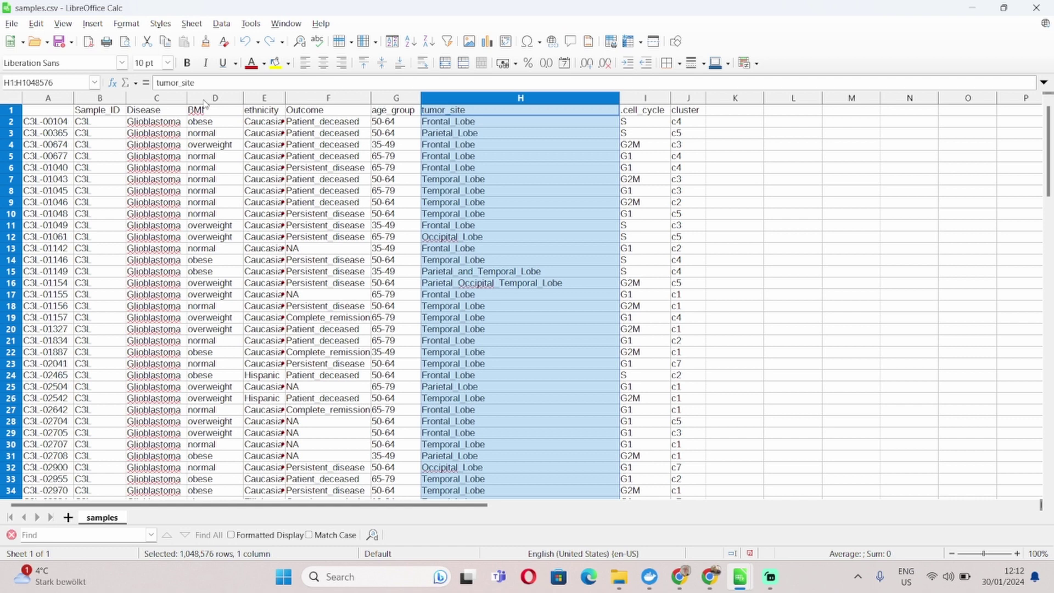
pyautogui.moveTo(103, 99); pyautogui.dragTo(489, 98)
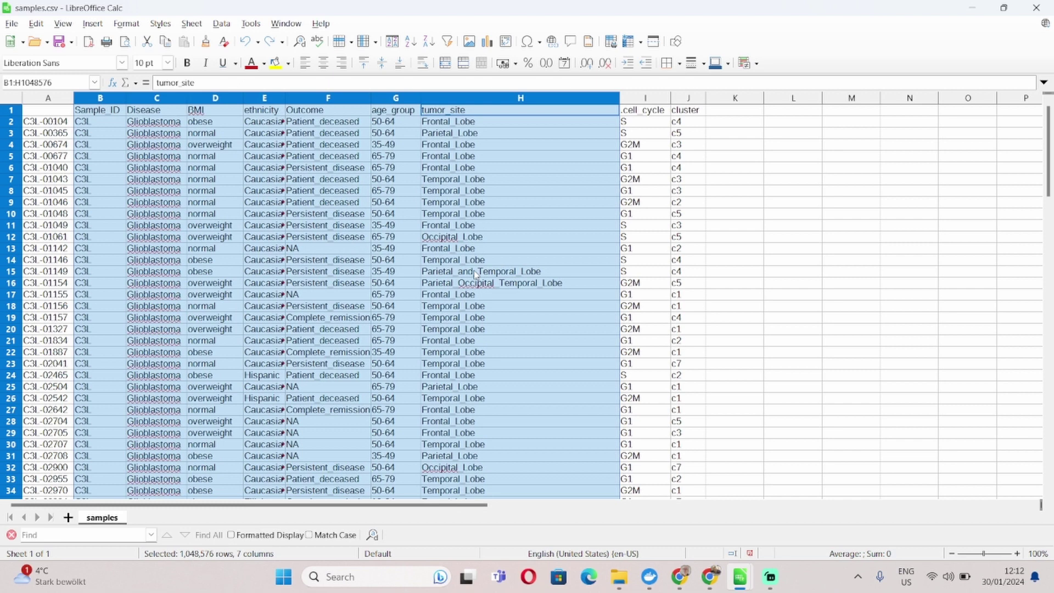
pyautogui.click(112, 125)
pyautogui.moveTo(142, 127); pyautogui.dragTo(145, 281)
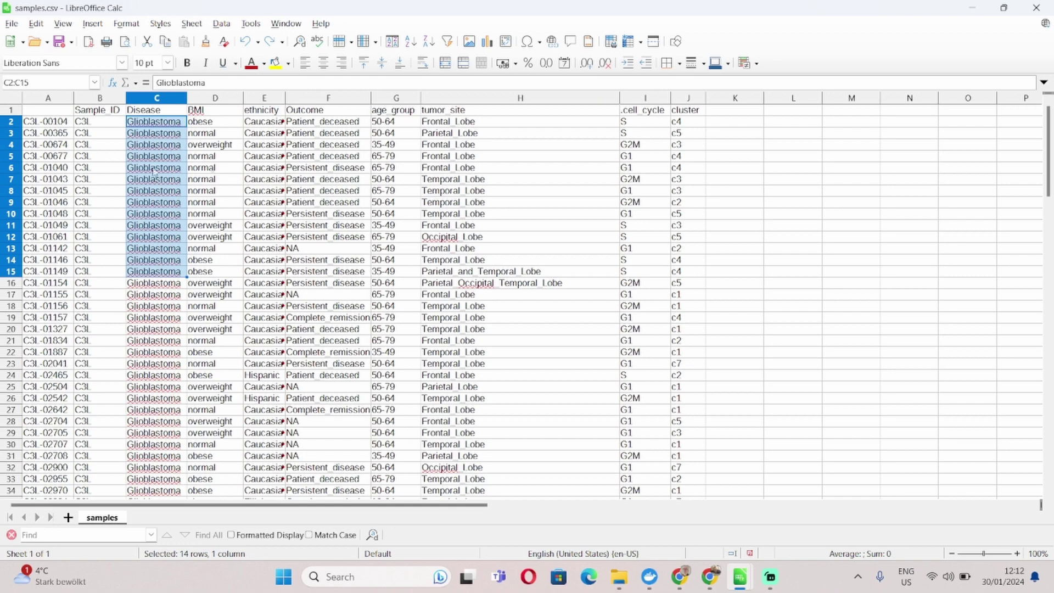
pyautogui.scroll(-6, 163, 181)
pyautogui.scroll(-20, 163, 181)
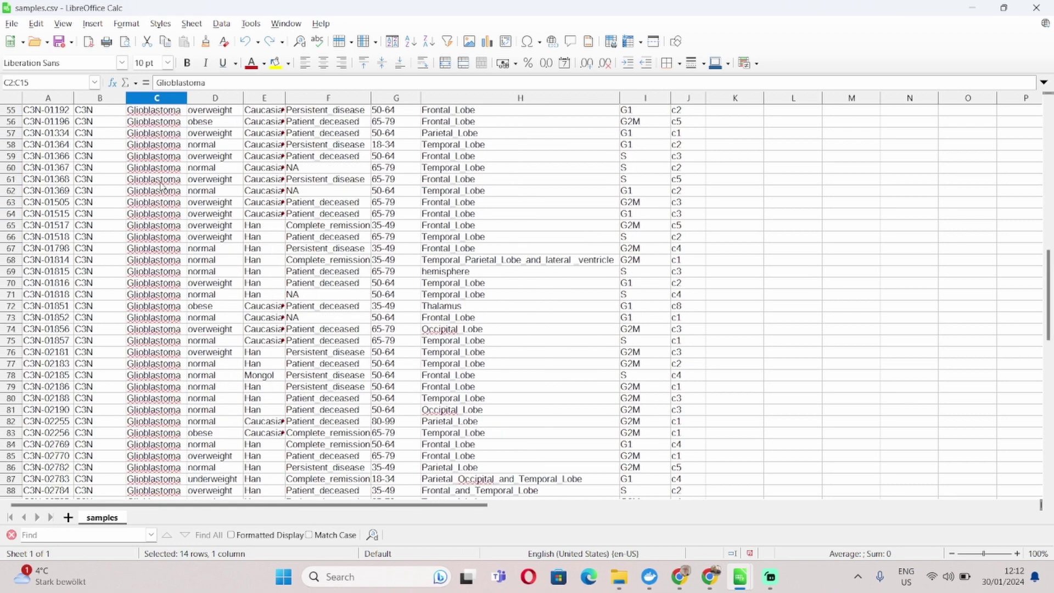
pyautogui.scroll(6, 161, 186)
pyautogui.scroll(20, 161, 186)
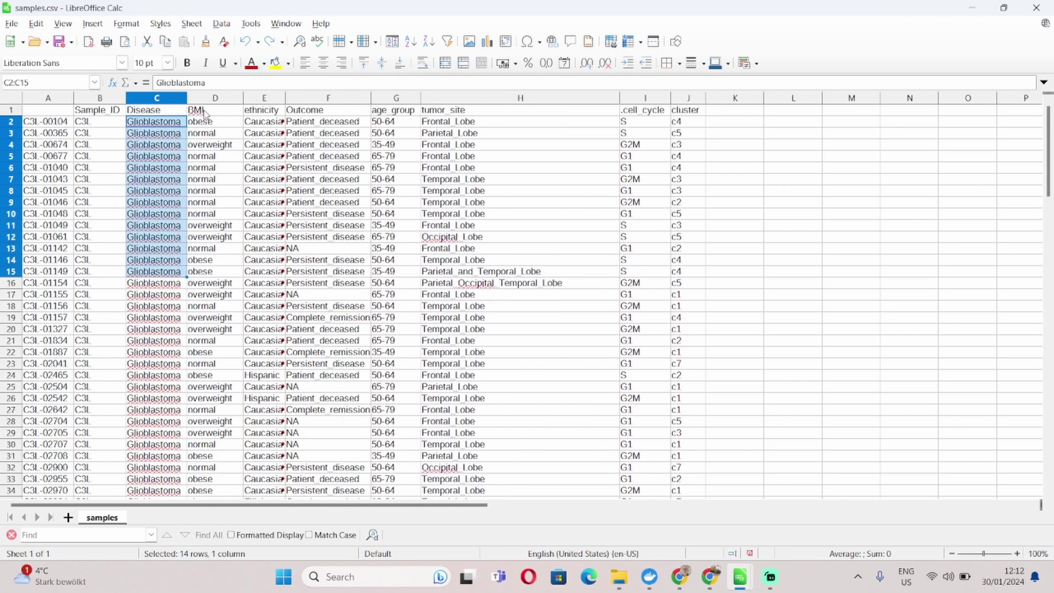
pyautogui.scroll(-4, 256, 184)
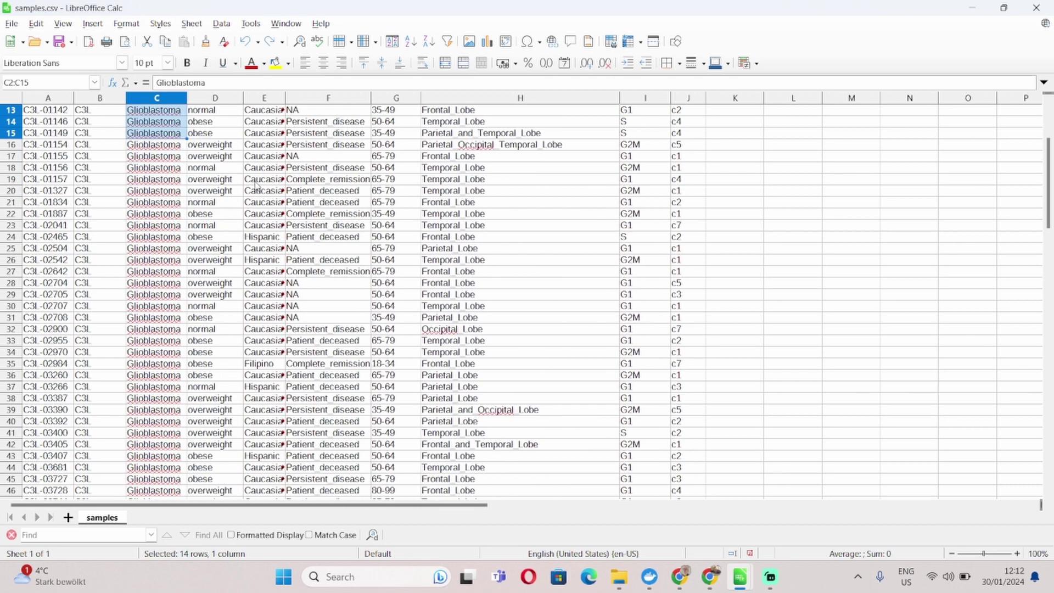
pyautogui.scroll(4, 272, 245)
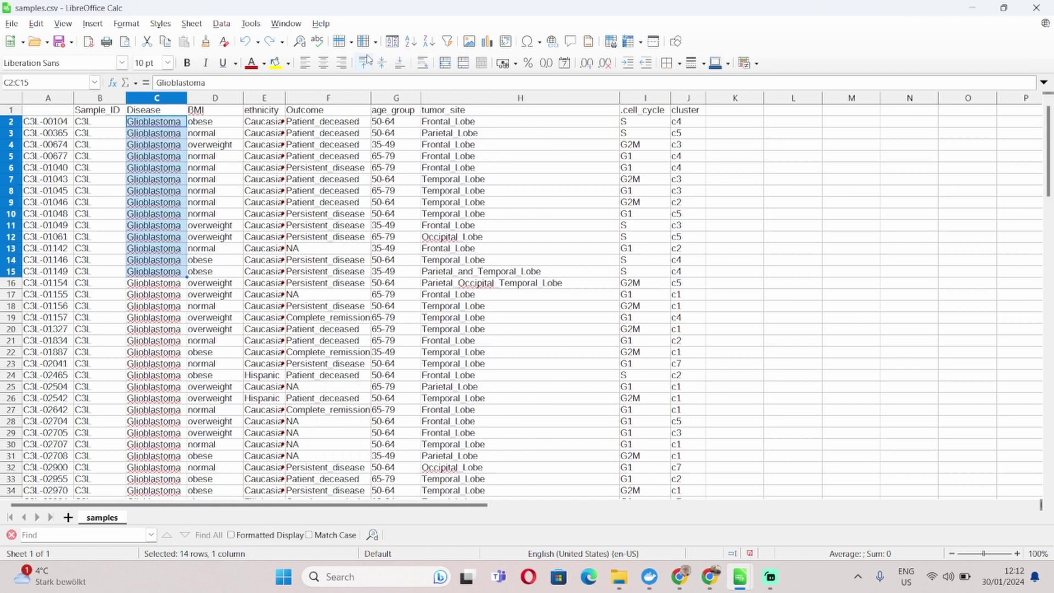
pyautogui.click(172, 190)
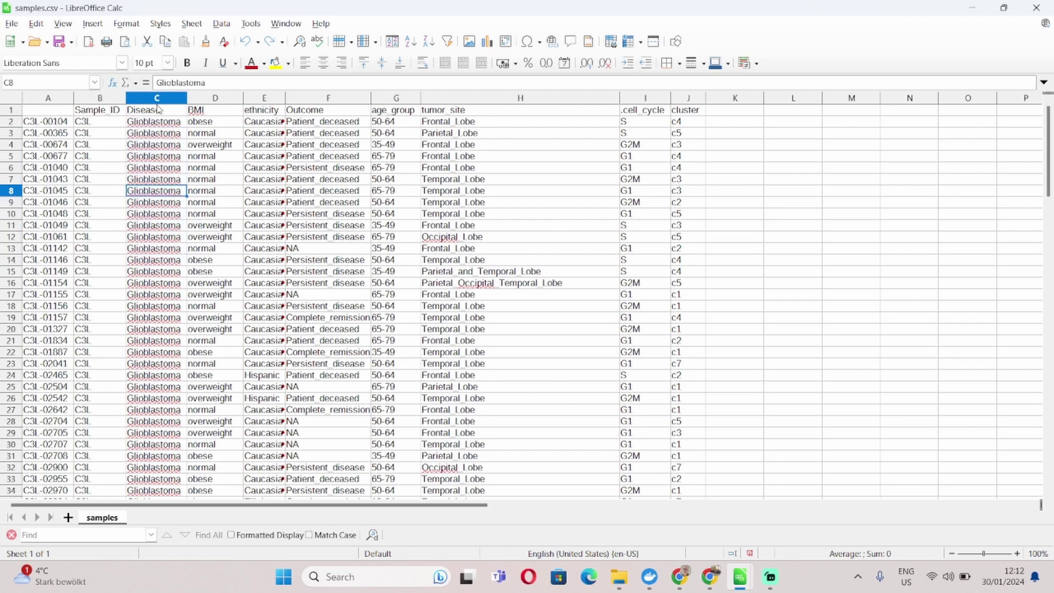
pyautogui.click(113, 112)
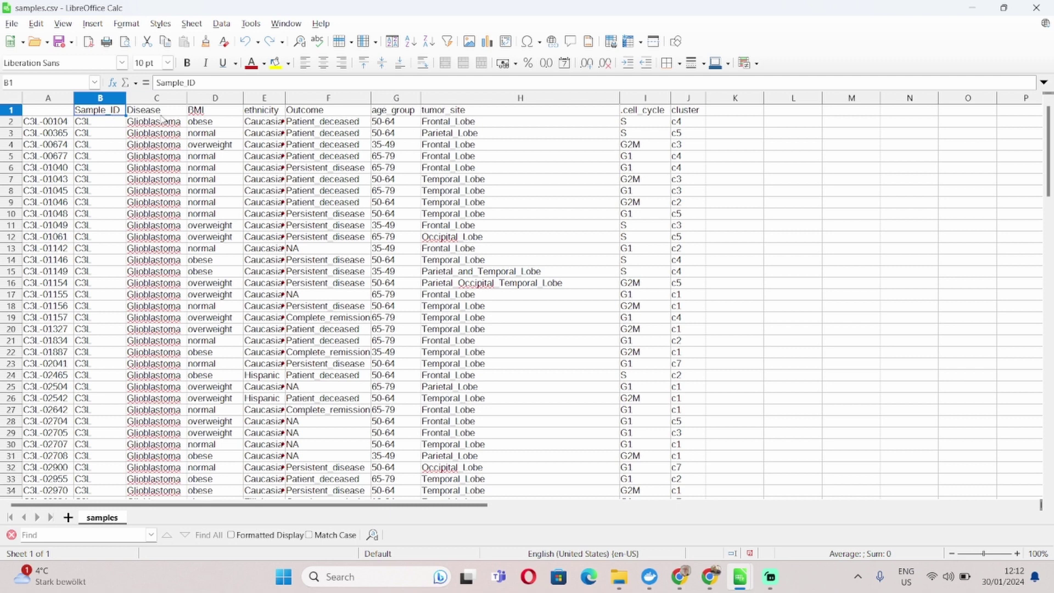
pyautogui.click(164, 132)
pyautogui.click(162, 158)
pyautogui.click(163, 176)
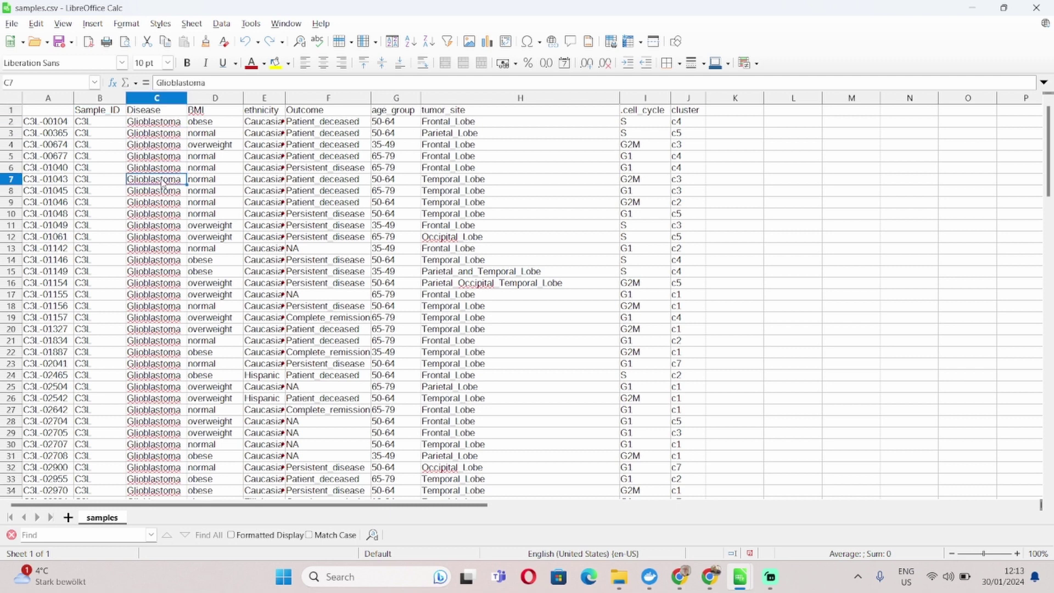
pyautogui.click(170, 145)
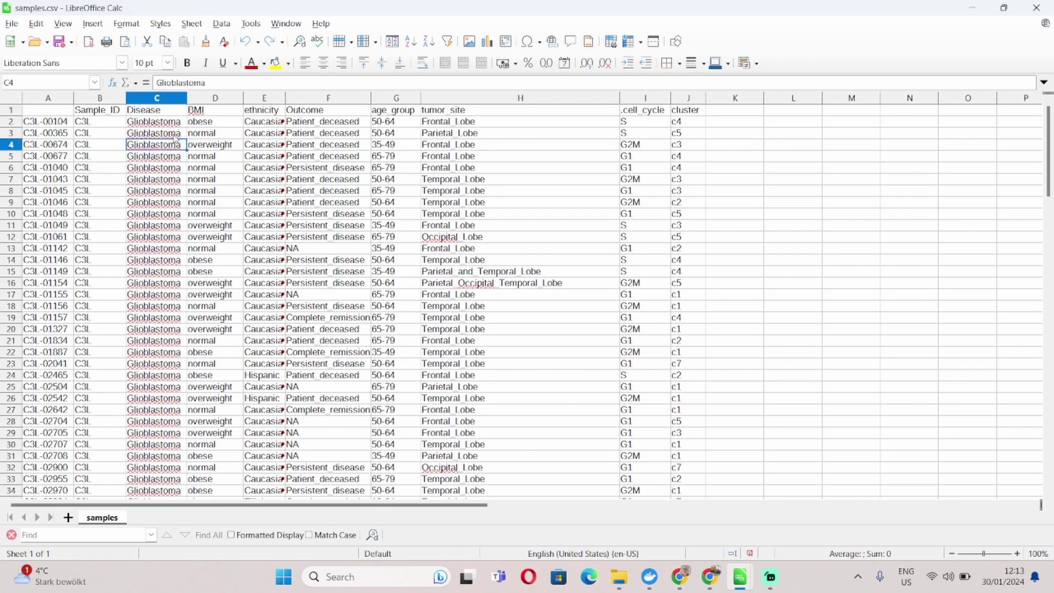
pyautogui.click(226, 83)
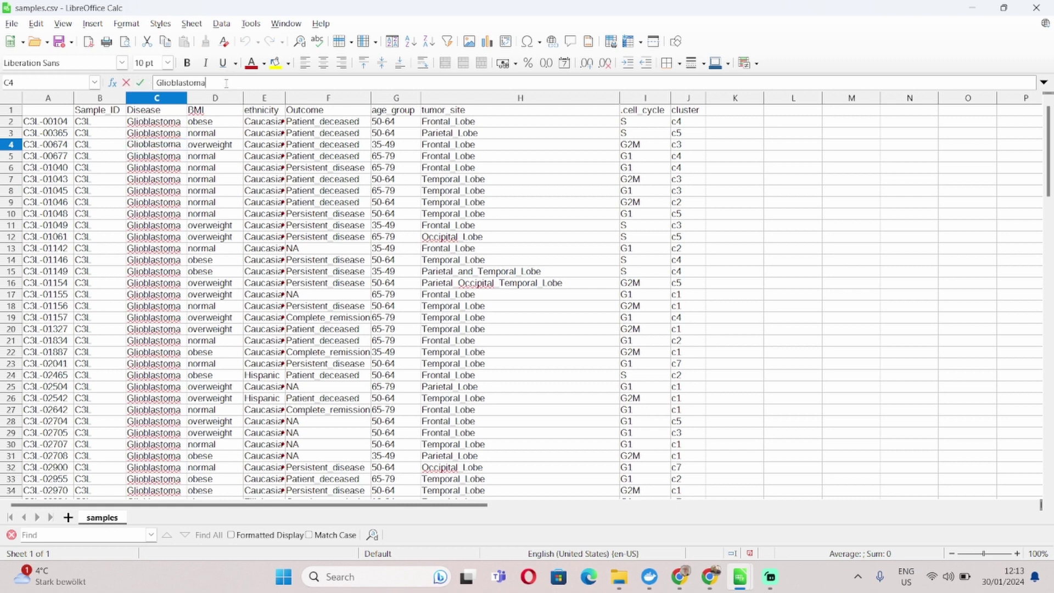
pyautogui.write('later')
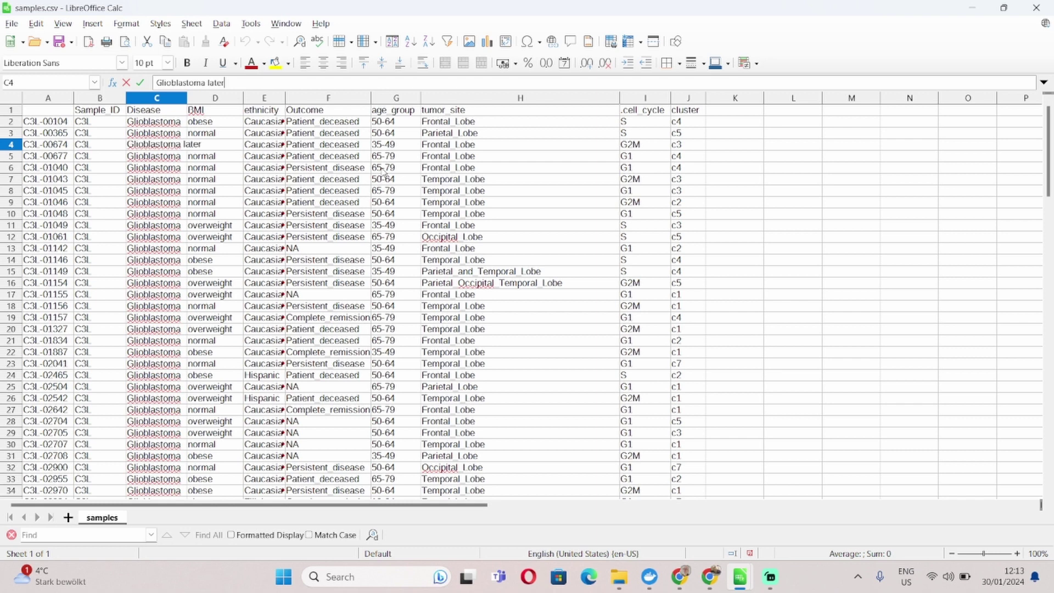
pyautogui.press('BackSpace')
pyautogui.press('BackSpace')
pyautogui.press('BackSpace')
pyautogui.press('BackSpace')
pyautogui.press('BackSpace')
pyautogui.write('*1')
pyautogui.press('BackSpace')
pyautogui.press('BackSpace')
pyautogui.write('_later')
pyautogui.moveTo(210, 83); pyautogui.dragTo(205, 83)
pyautogui.write('-l')
pyautogui.press('BackSpace')
pyautogui.press('BackSpace')
pyautogui.press('BackSpace')
pyautogui.press('BackSpace')
pyautogui.press('BackSpace')
pyautogui.press('BackSpace')
pyautogui.click(183, 192)
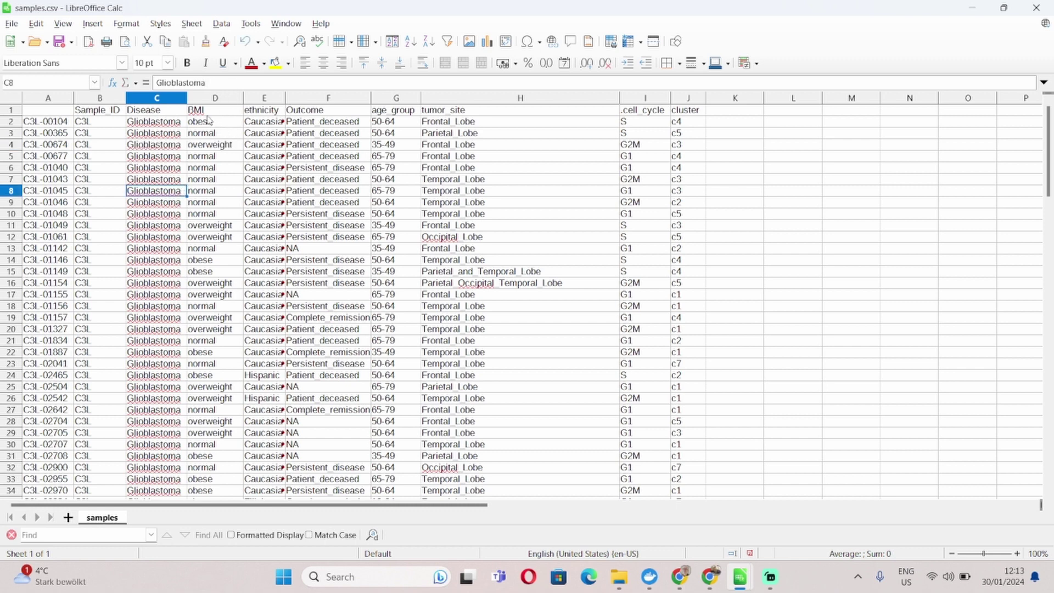
pyautogui.click(214, 99)
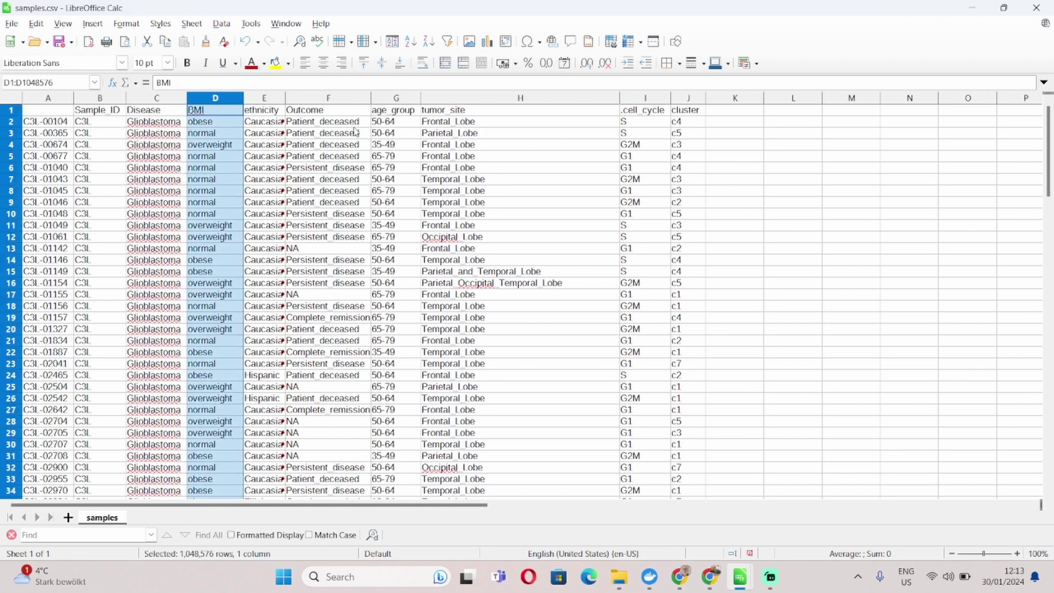
pyautogui.click(384, 125)
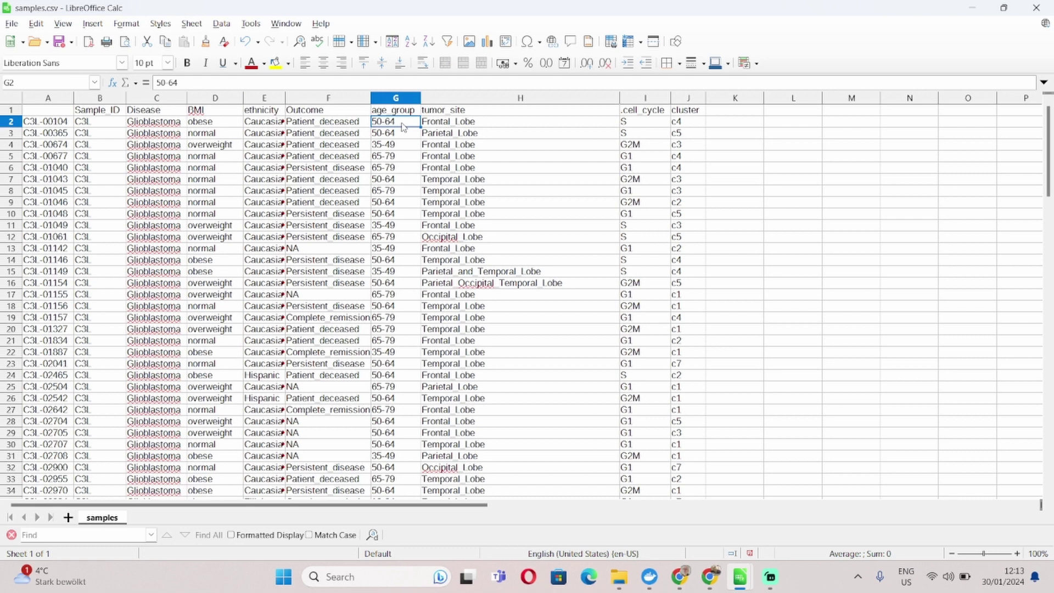
pyautogui.press('BackSpace')
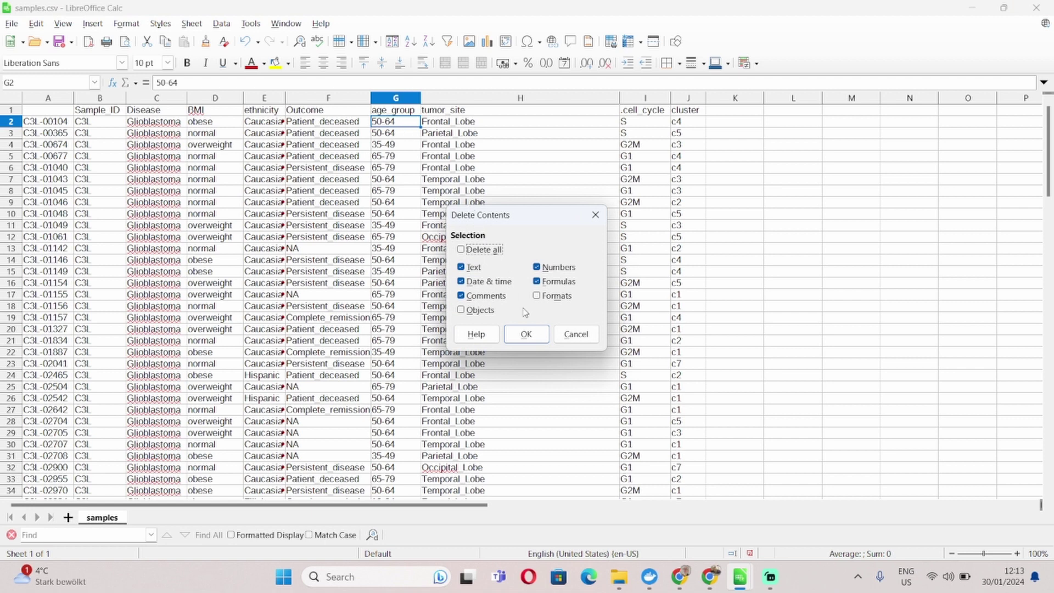
pyautogui.click(526, 333)
pyautogui.write('50')
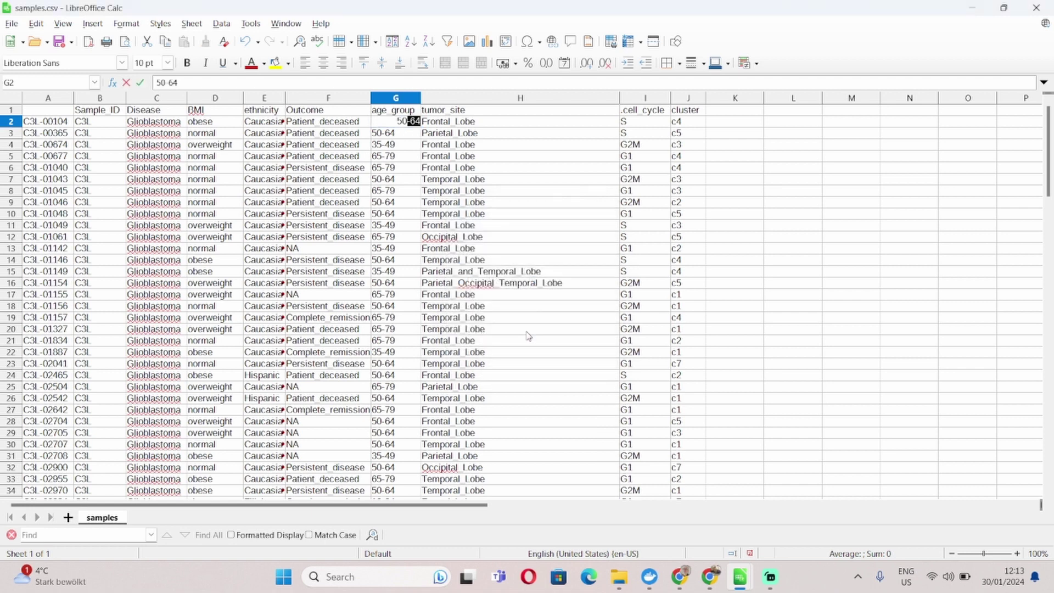
pyautogui.press('Delete')
pyautogui.press('Return')
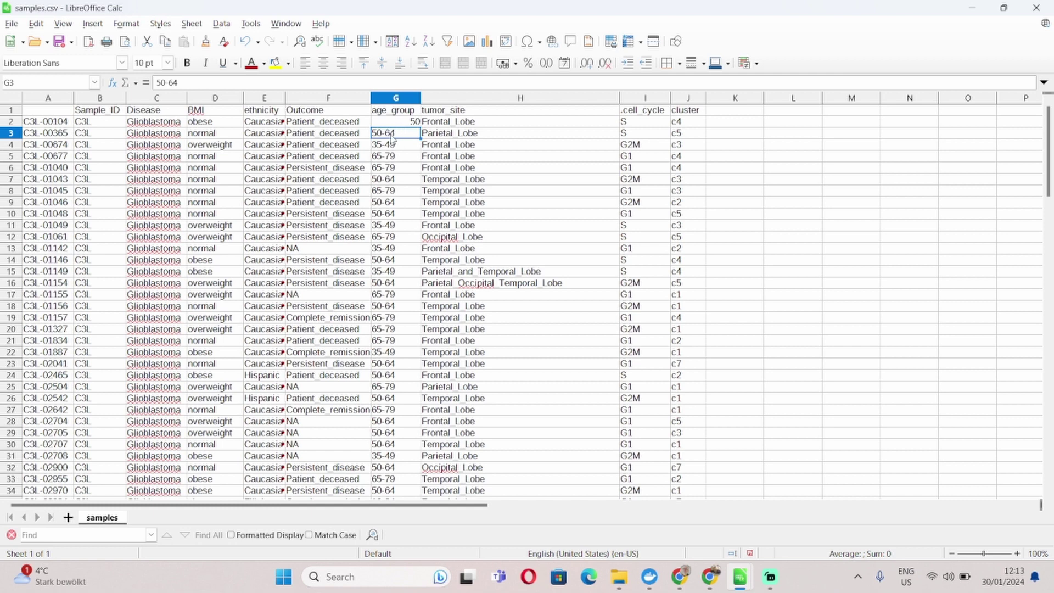
pyautogui.click(405, 126)
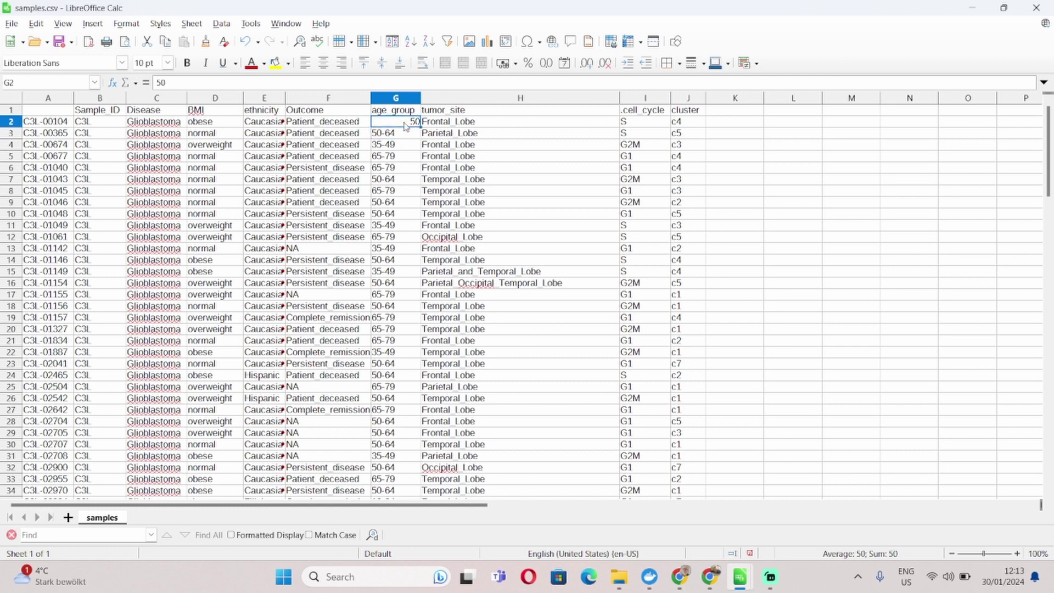
pyautogui.doubleClick(405, 125)
pyautogui.write('-6')
pyautogui.write('4')
pyautogui.press('Return')
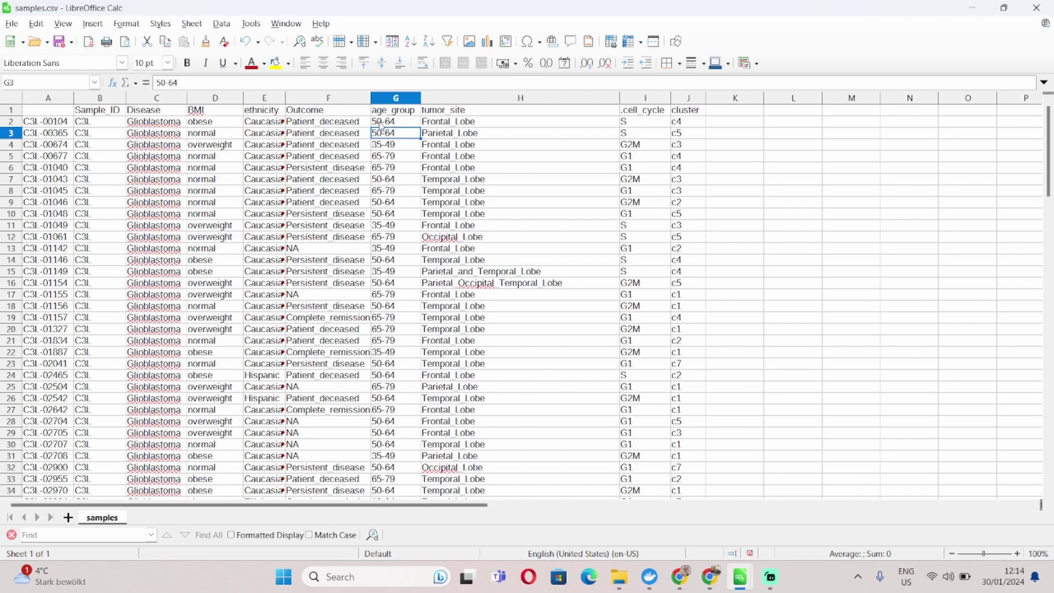
pyautogui.moveTo(383, 124); pyautogui.dragTo(379, 172)
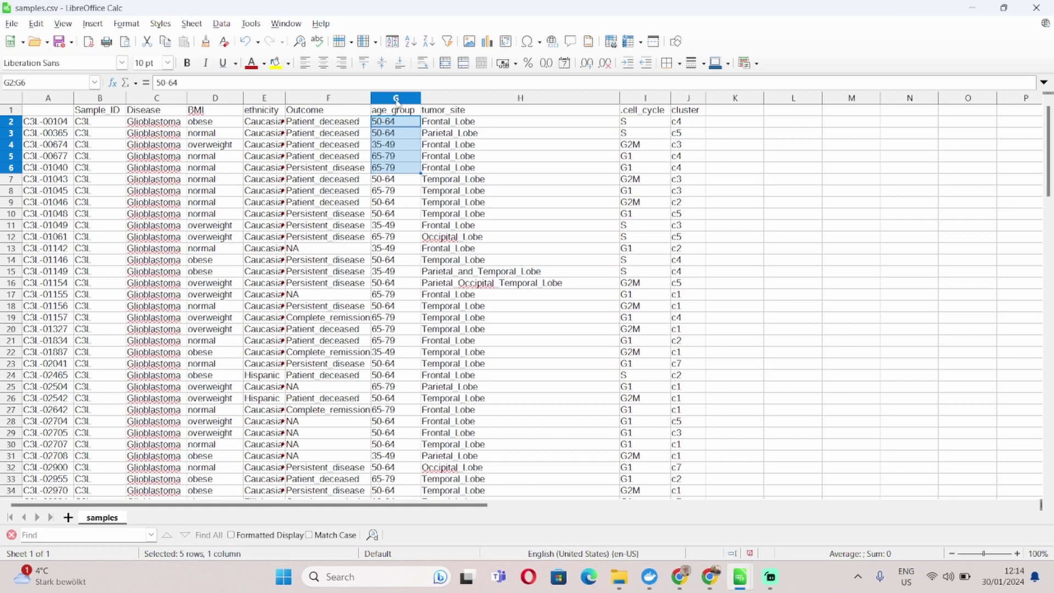
# Inspect the age_group column and the BMI value 'obese' in D2
pyautogui.click(397, 102)
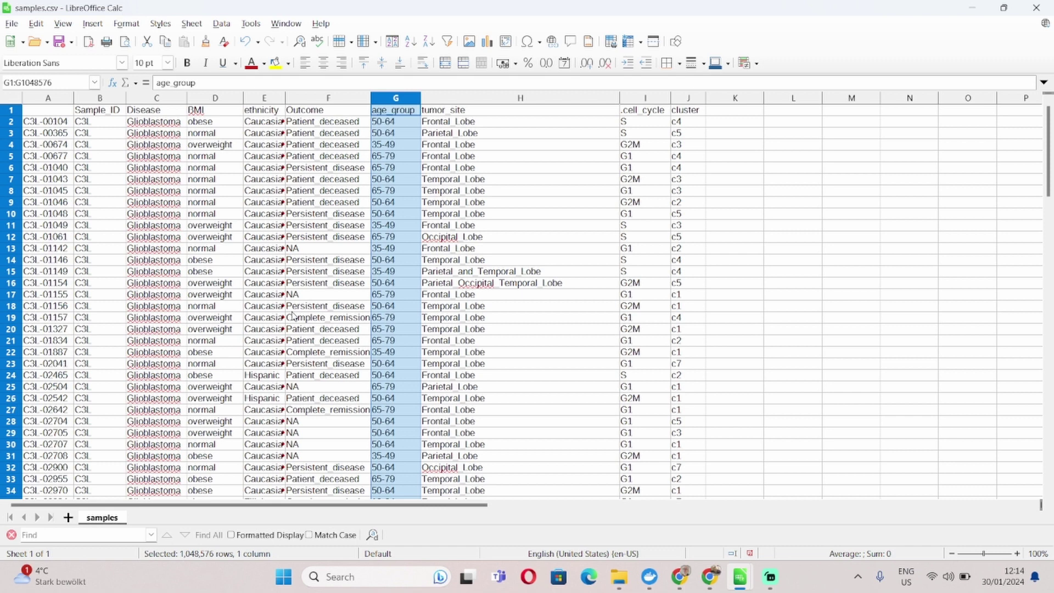
pyautogui.click(198, 124)
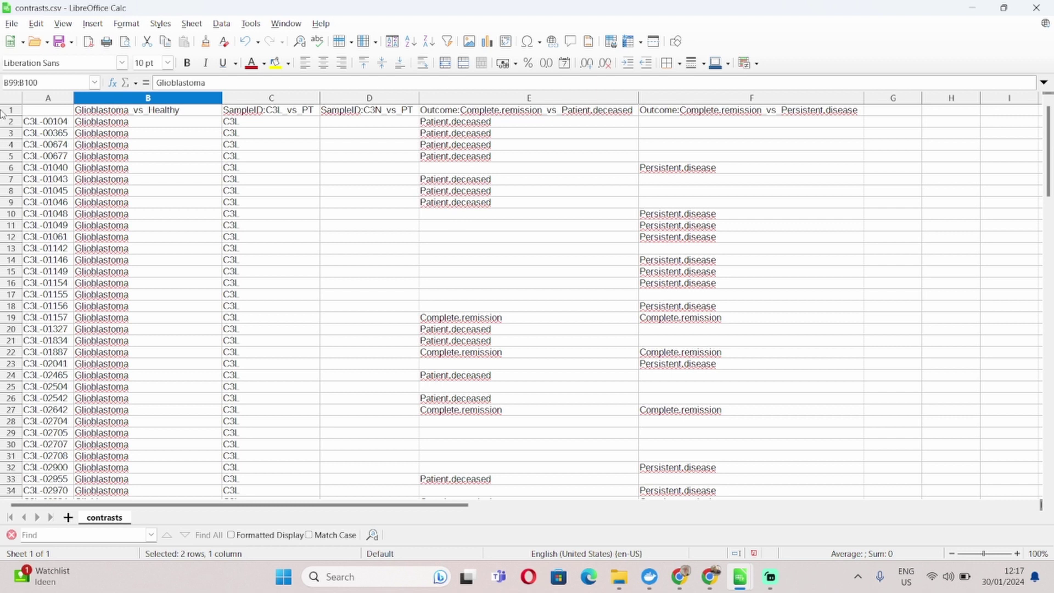
# Inspect columns A–D: sample IDs, Glioblastoma_vs_Healthy, SampleID:C3L_vs_PT and SampleID:C3N_vs_PT
pyautogui.click(50, 99)
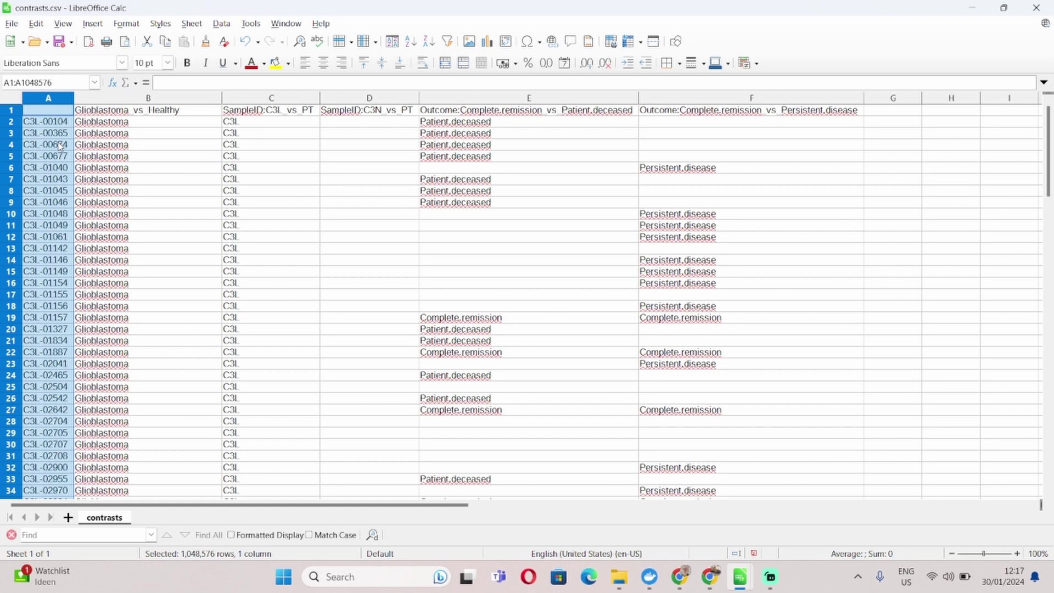
pyautogui.click(148, 99)
pyautogui.click(270, 99)
pyautogui.click(357, 100)
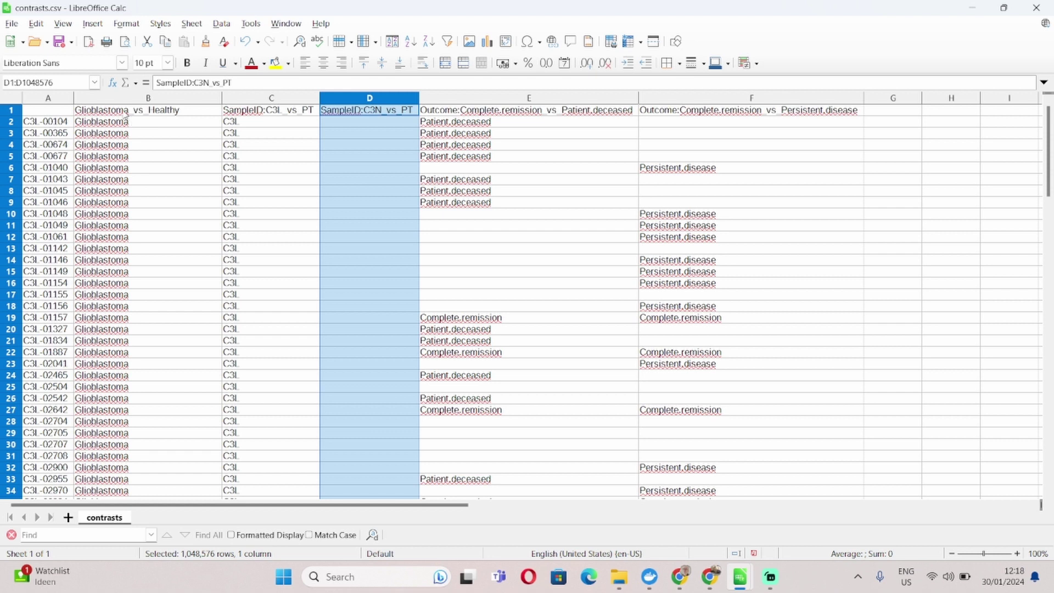
pyautogui.click(103, 101)
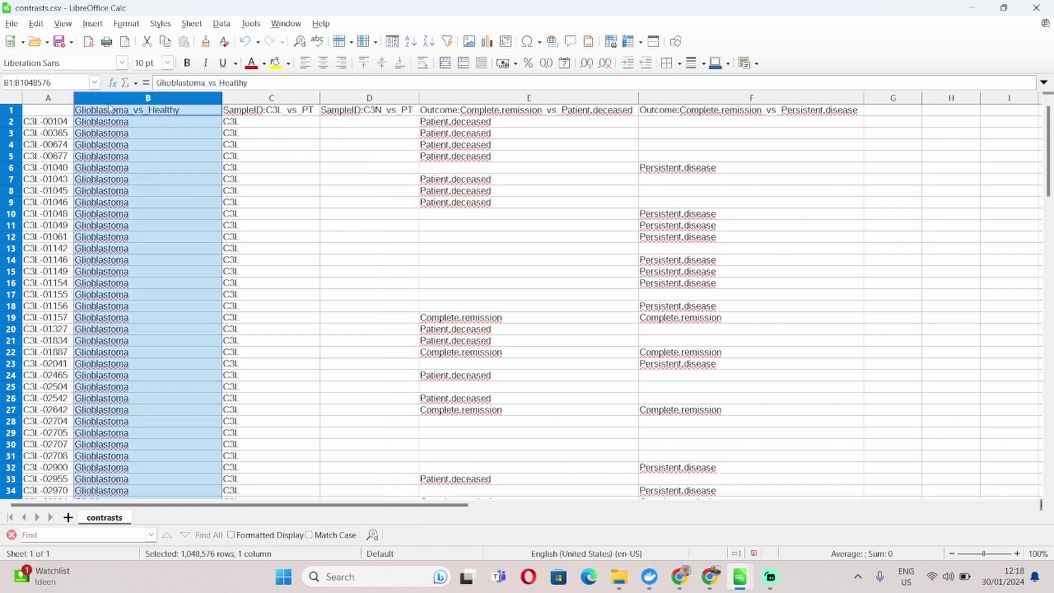
pyautogui.click(147, 127)
# Scroll down to the Healthy entries and change B101 to H
pyautogui.scroll(-20, 181, 189)
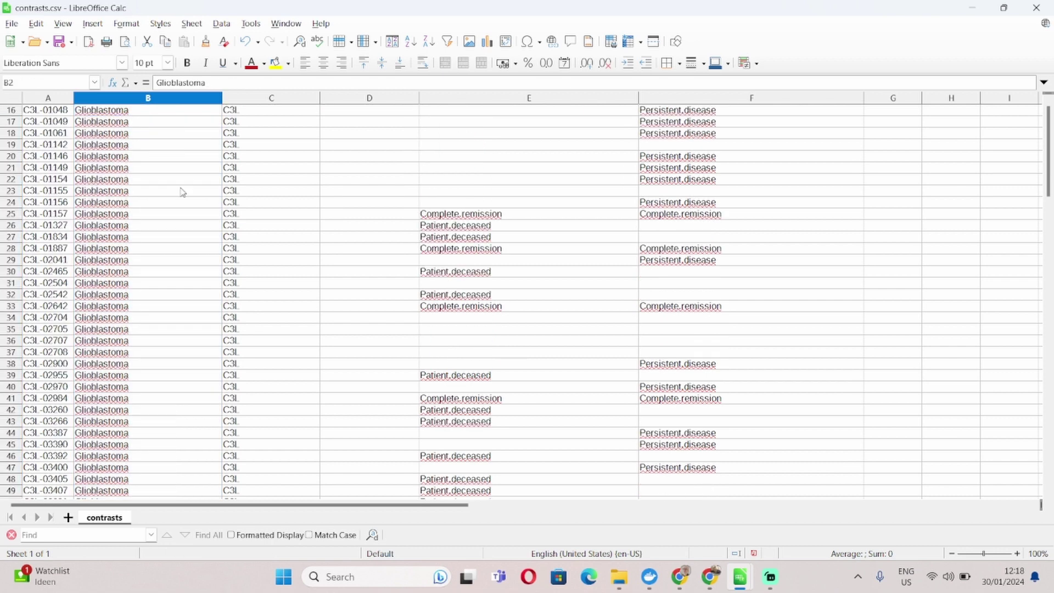
pyautogui.scroll(-4, 181, 192)
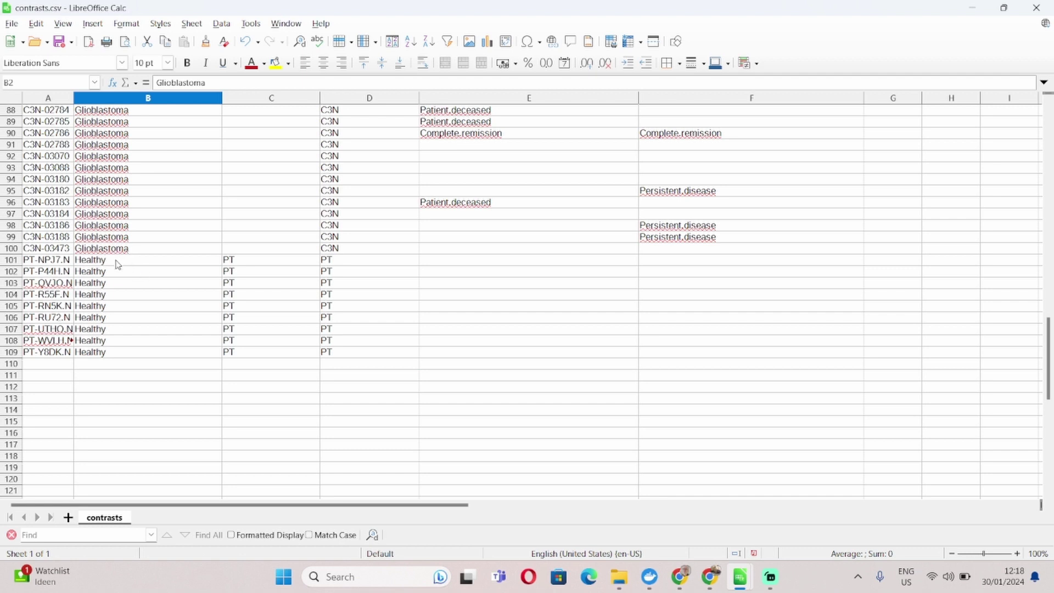
pyautogui.moveTo(116, 260); pyautogui.dragTo(107, 358)
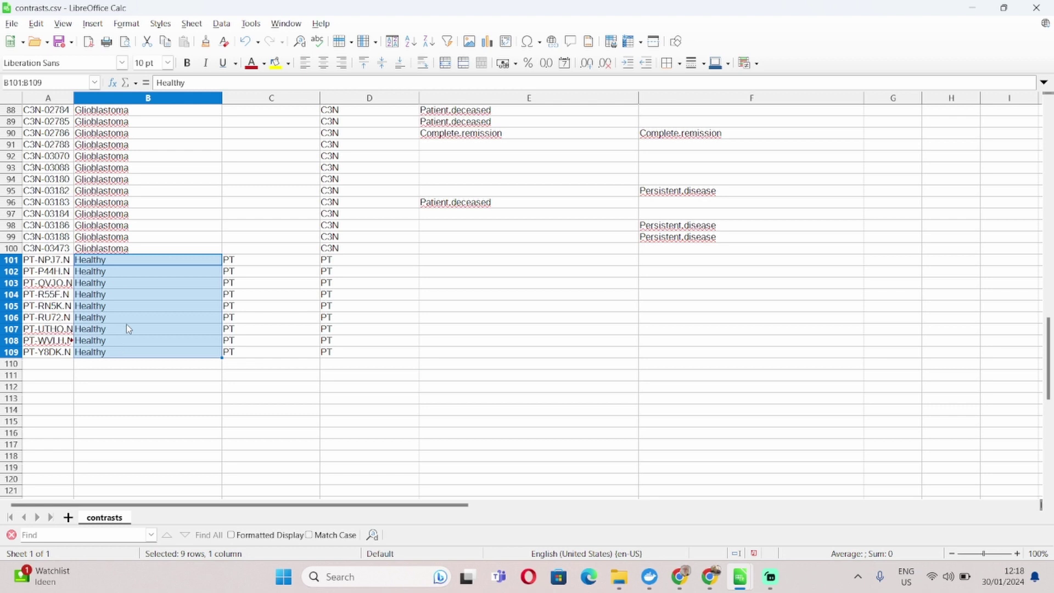
pyautogui.click(109, 262)
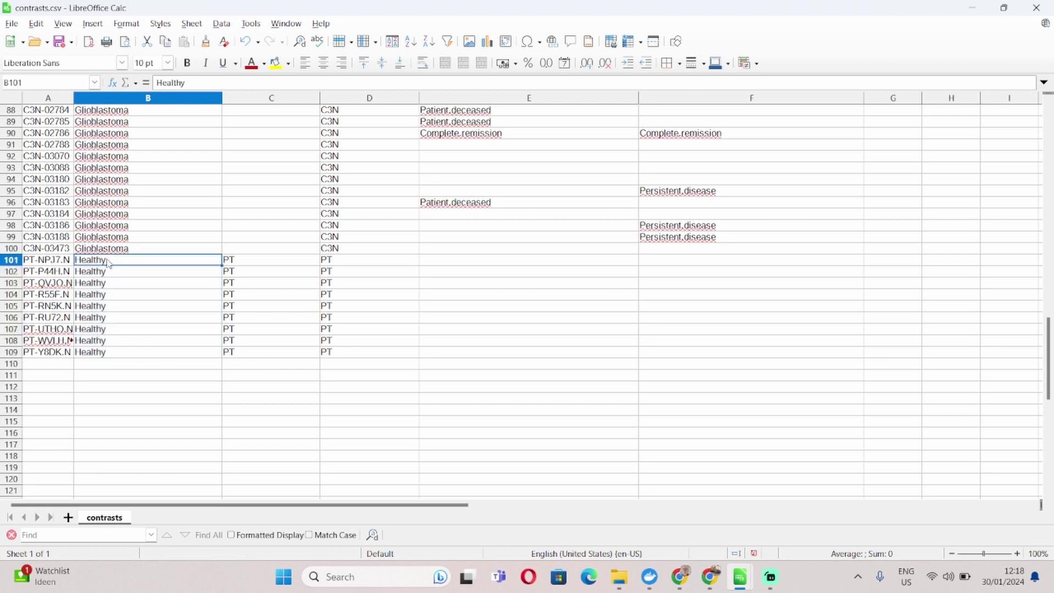
pyautogui.write('H')
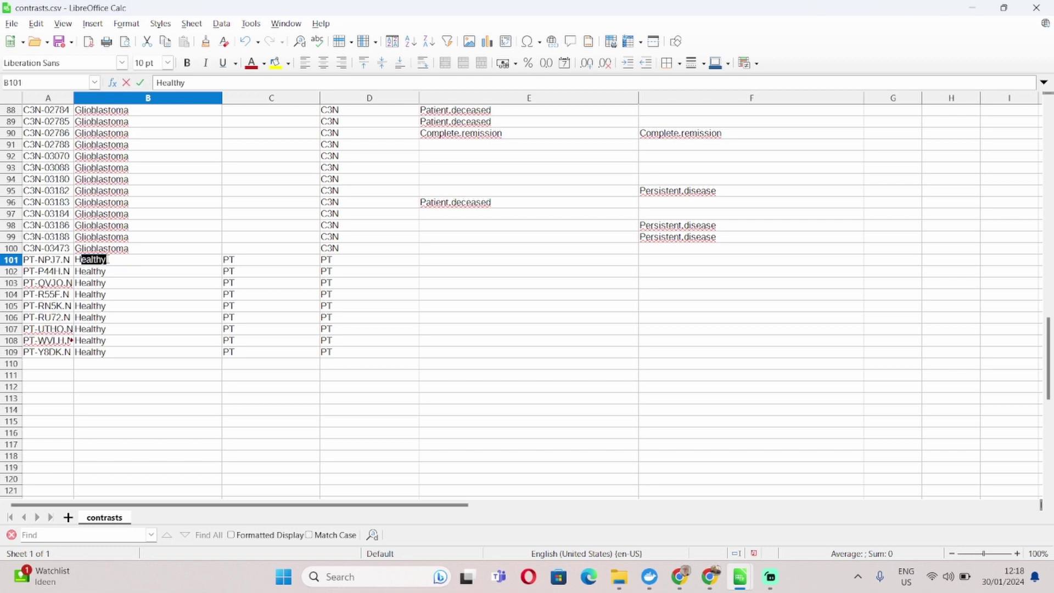
pyautogui.press('BackSpace')
pyautogui.press('Return')
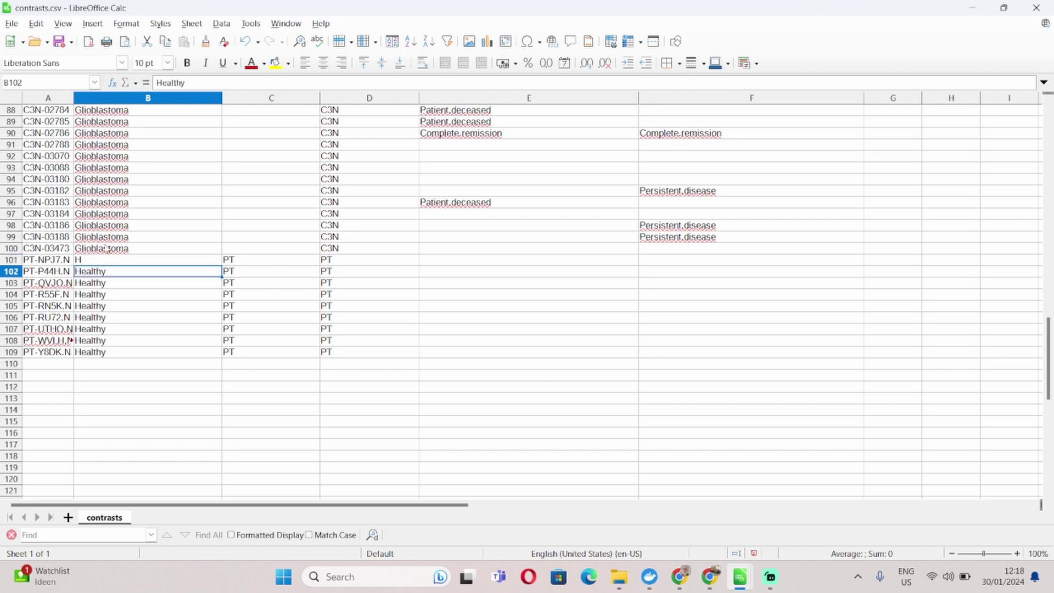
# Shorten the last Glioblastoma entry in B100 to G
pyautogui.click(105, 253)
pyautogui.doubleClick(104, 255)
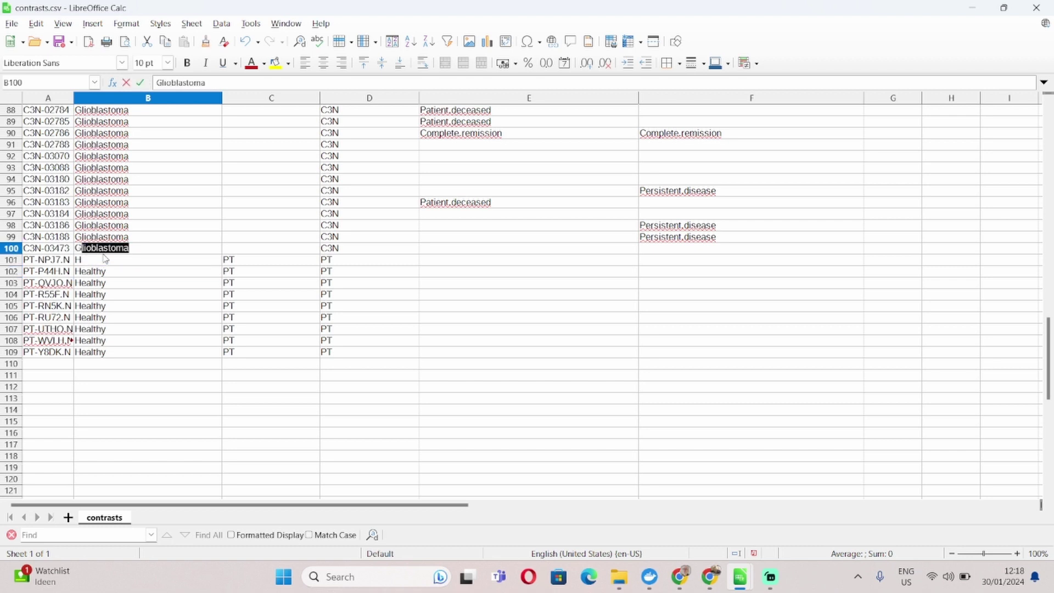
pyautogui.write('G')
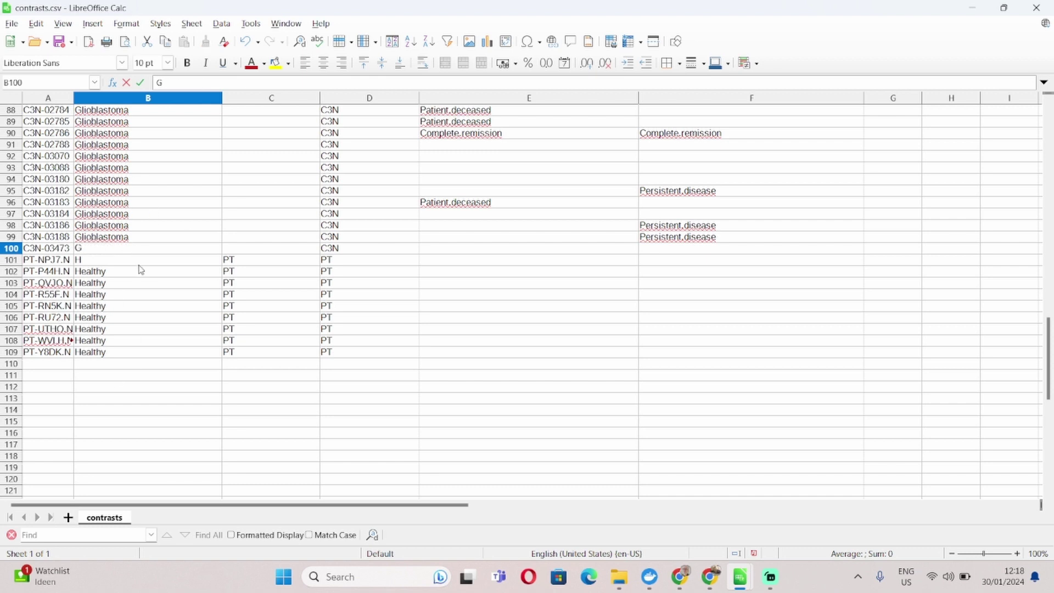
pyautogui.scroll(18, 178, 244)
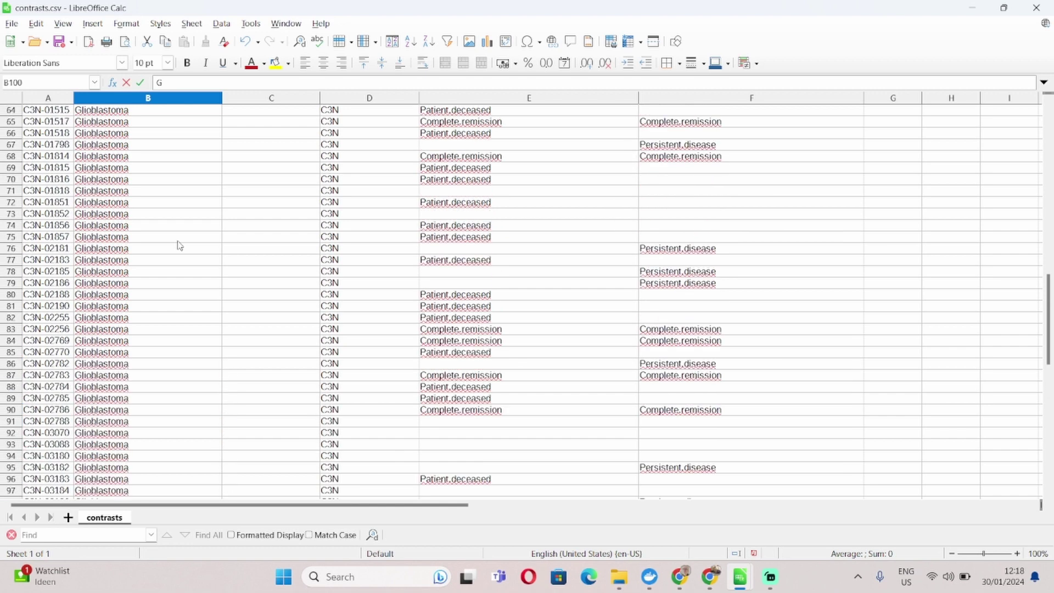
pyautogui.scroll(11, 177, 244)
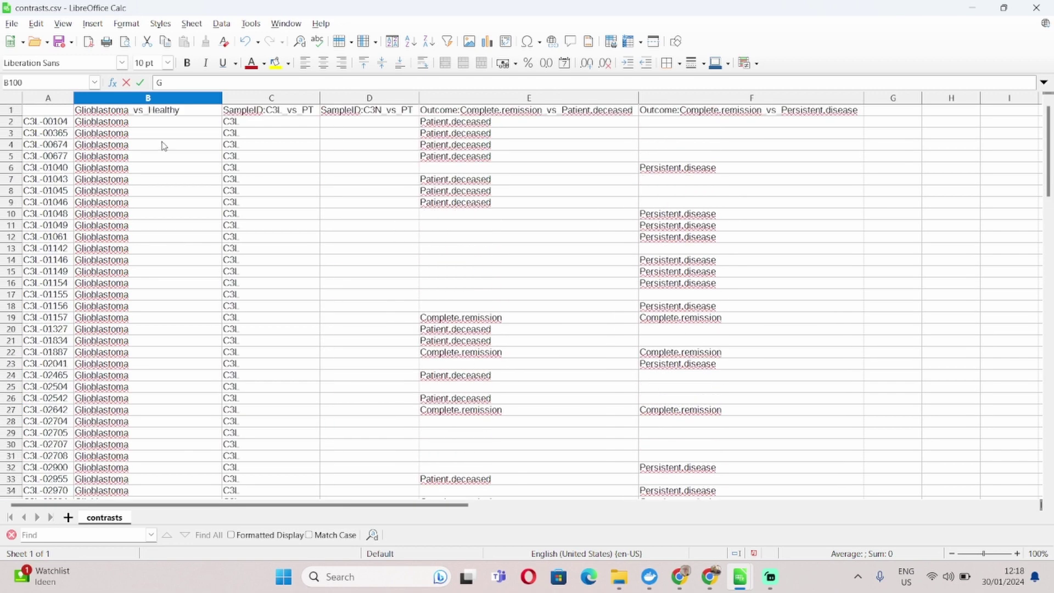
pyautogui.click(140, 115)
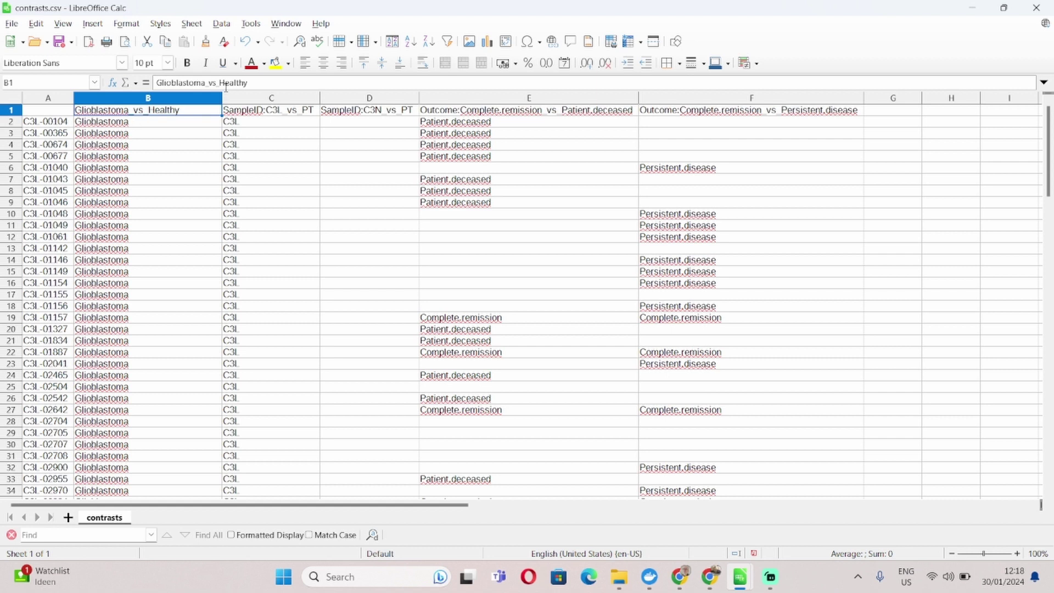
# Edit the B1 header to G_vs_H by deleting 'lioblastoma' and 'ealthy', keeping the _vs_ part
pyautogui.moveTo(209, 84); pyautogui.dragTo(220, 85)
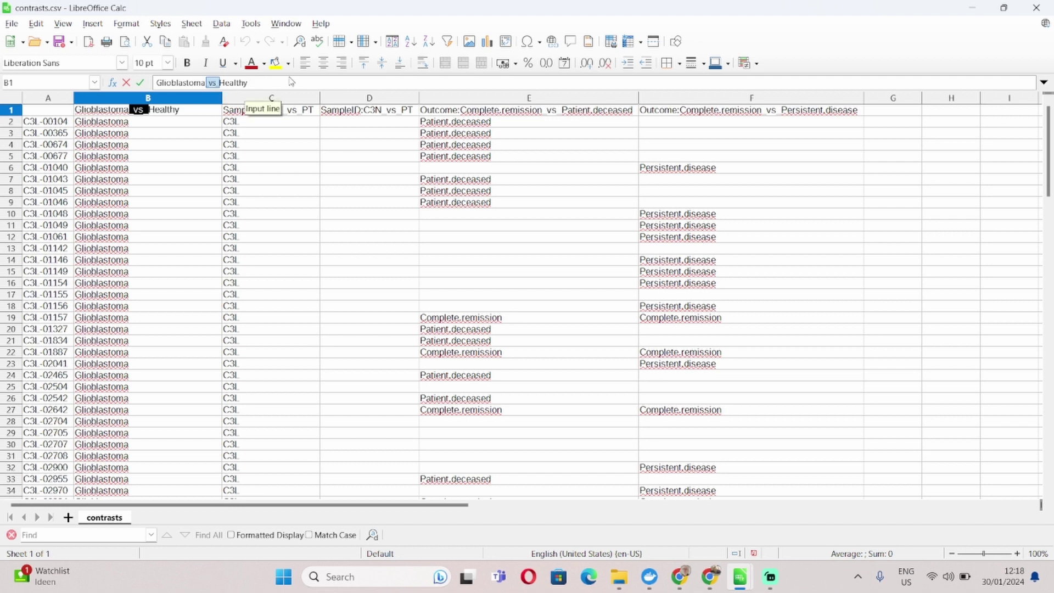
pyautogui.press('BackSpace')
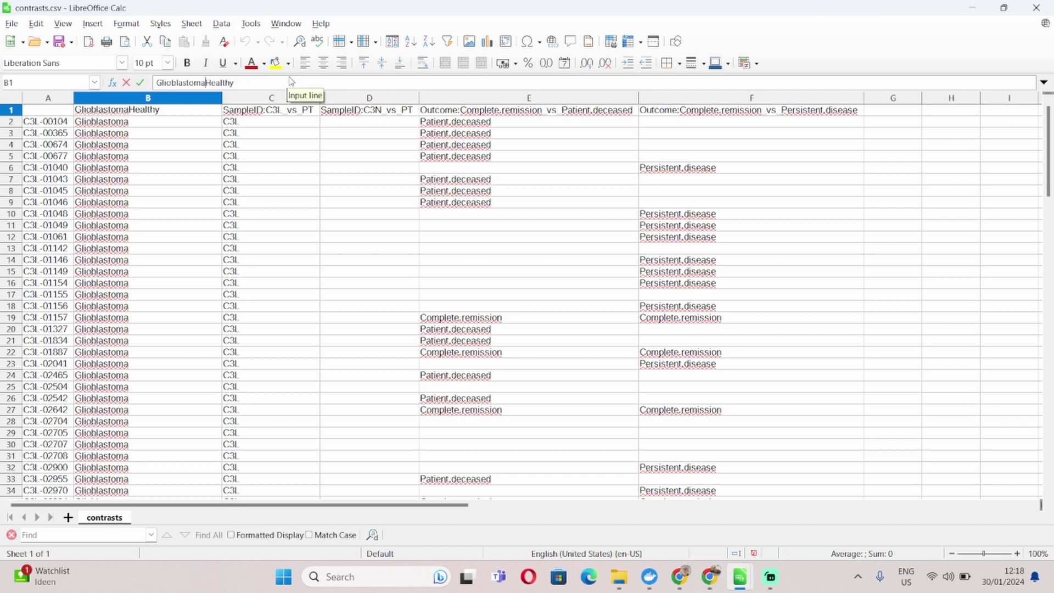
pyautogui.write('_vs_')
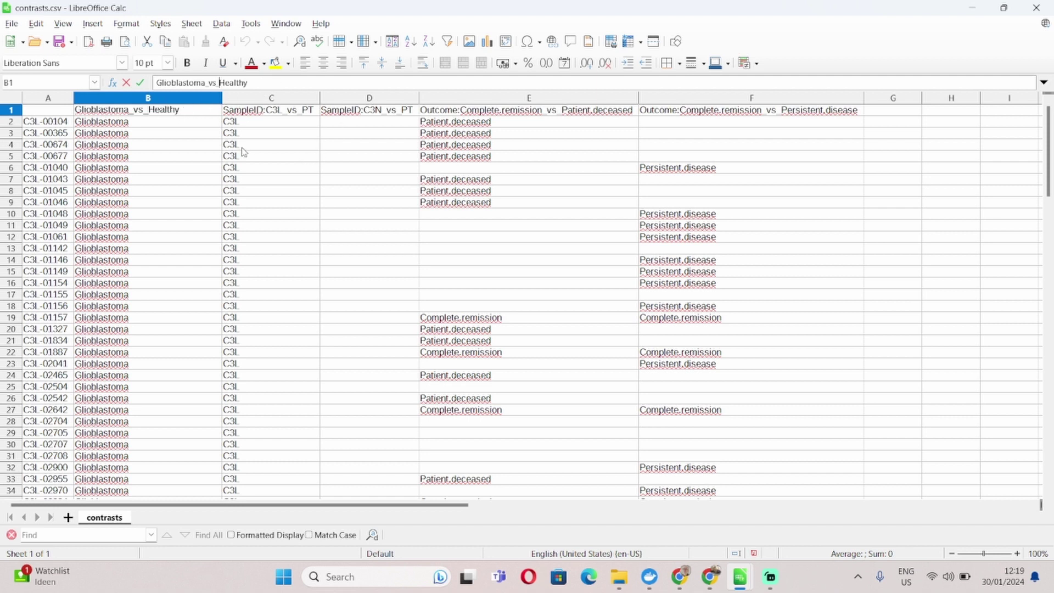
pyautogui.moveTo(130, 110); pyautogui.dragTo(82, 99)
pyautogui.press('BackSpace')
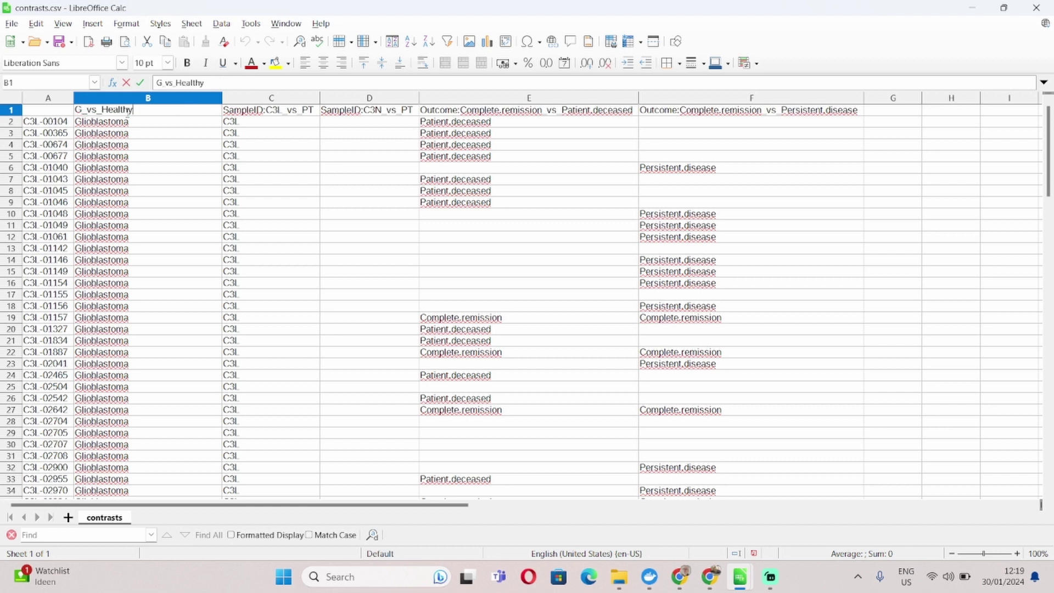
pyautogui.moveTo(134, 110); pyautogui.dragTo(106, 101)
pyautogui.press('BackSpace')
pyautogui.click(145, 190)
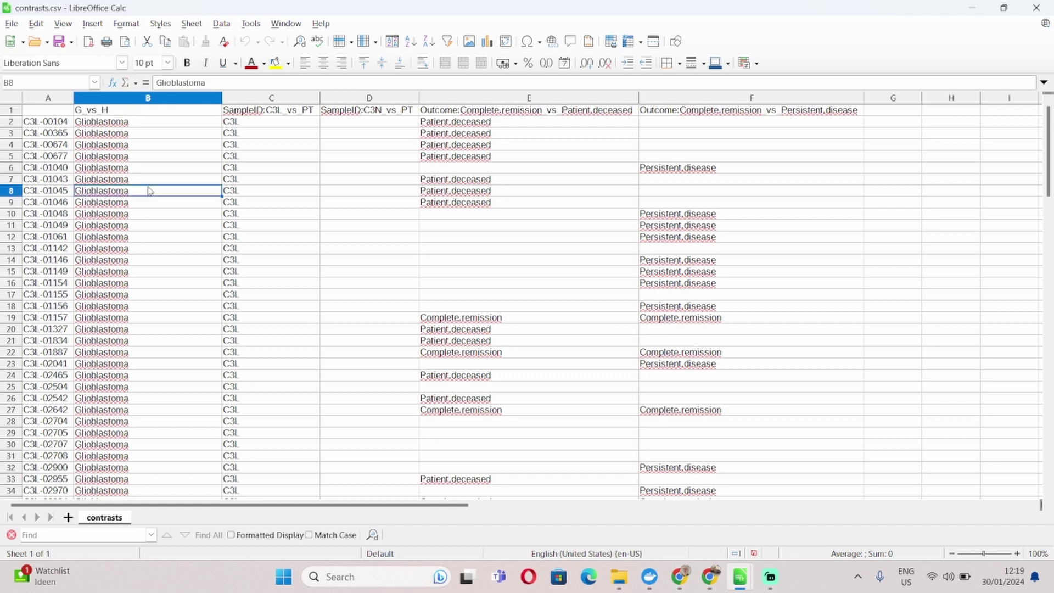
pyautogui.click(147, 112)
pyautogui.moveTo(164, 83); pyautogui.dragTo(173, 83)
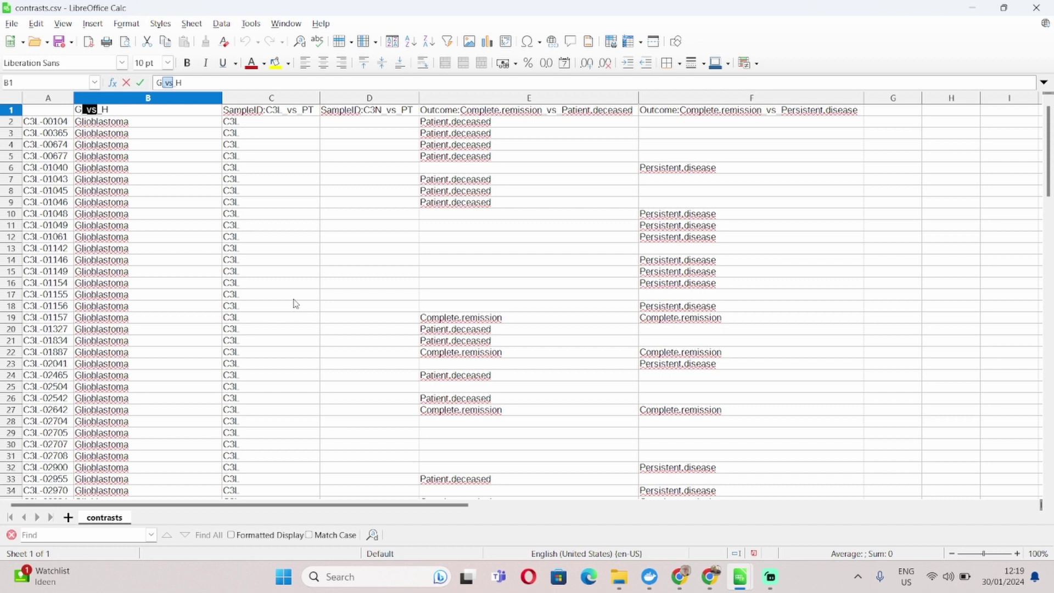
# Open the 'Checks before uploading' page and highlight its Note recommending underscores over special characters
pyautogui.moveTo(690, 589)
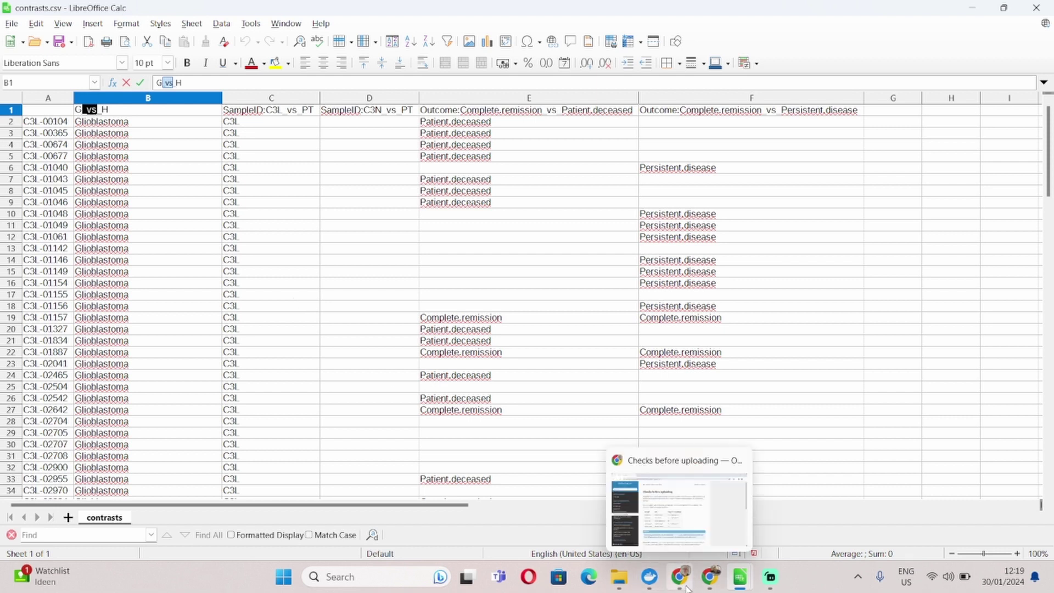
pyautogui.click(662, 504)
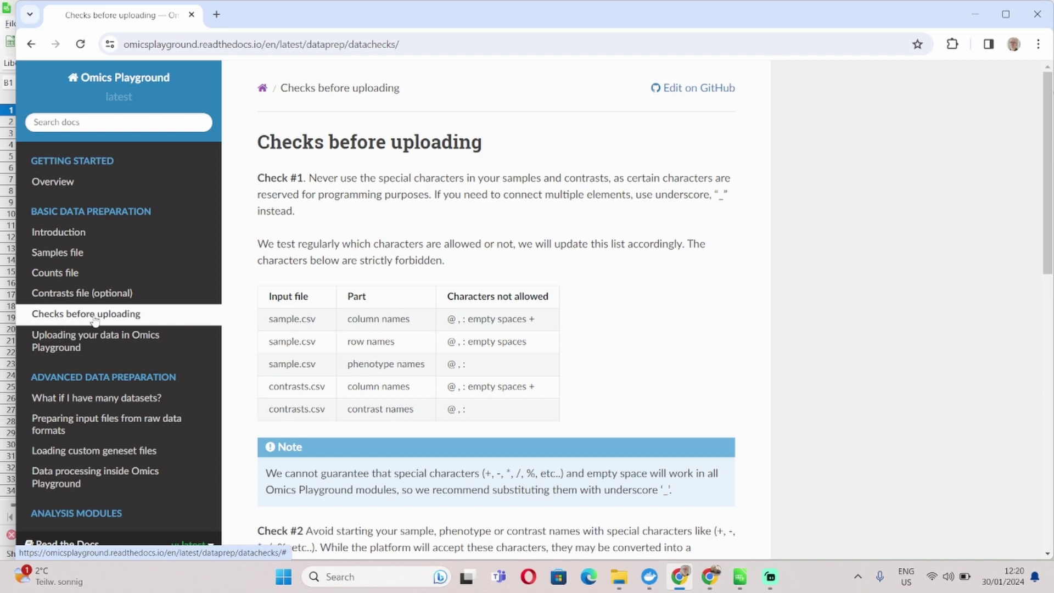
pyautogui.scroll(-1, 430, 333)
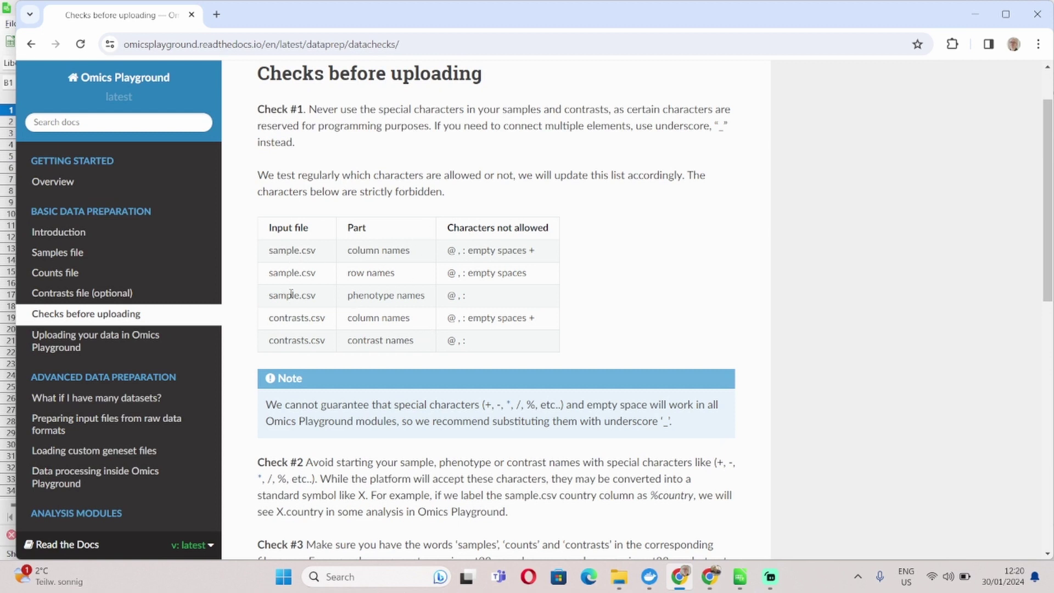
pyautogui.scroll(-3, 419, 311)
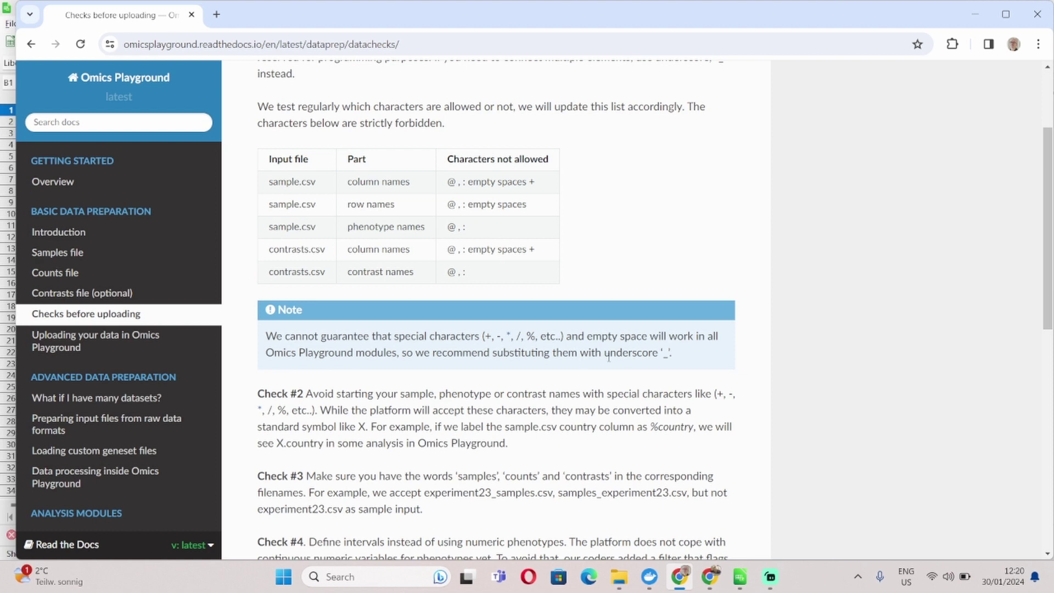
pyautogui.moveTo(574, 336); pyautogui.dragTo(632, 353)
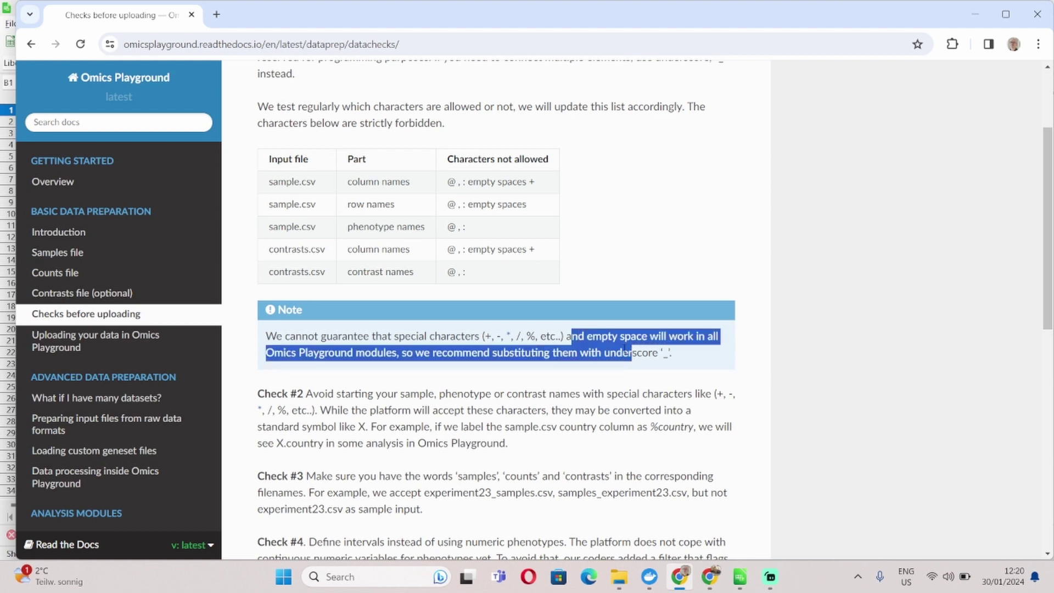
pyautogui.click(632, 353)
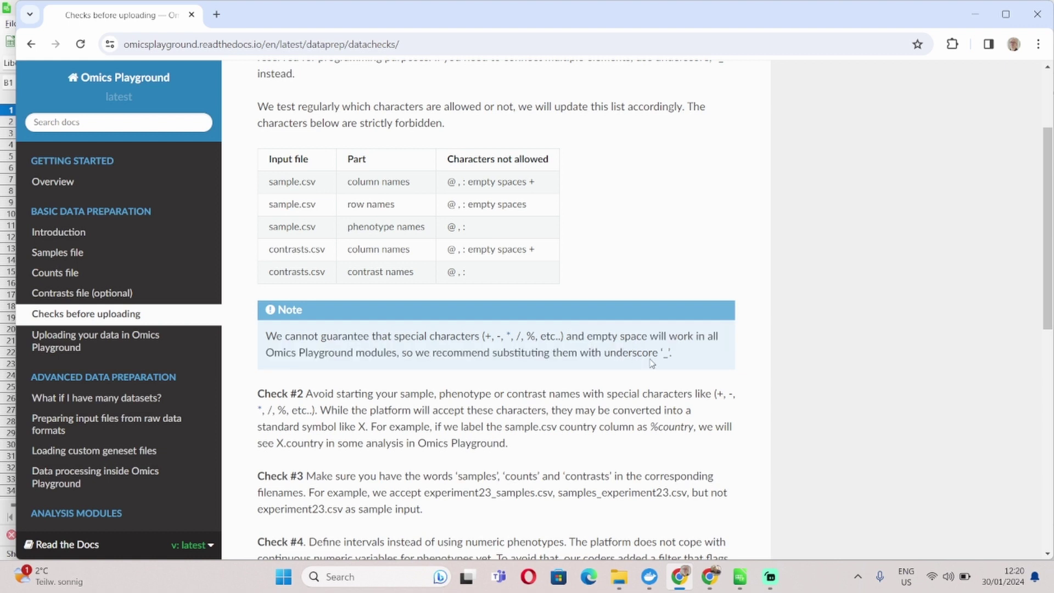
pyautogui.moveTo(658, 353); pyautogui.dragTo(667, 357)
pyautogui.scroll(-2, 575, 409)
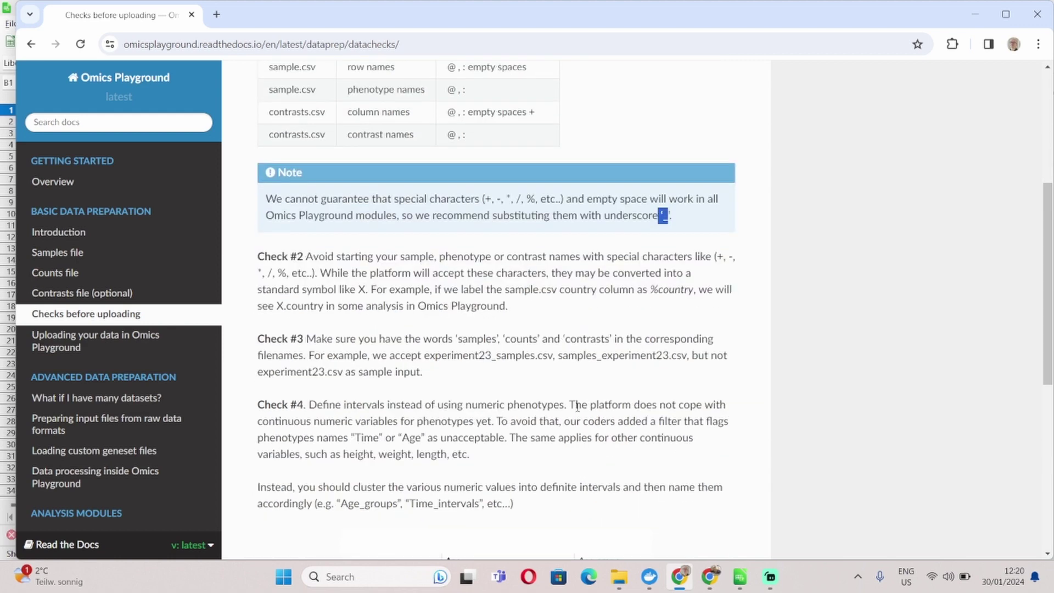
pyautogui.scroll(4, 577, 406)
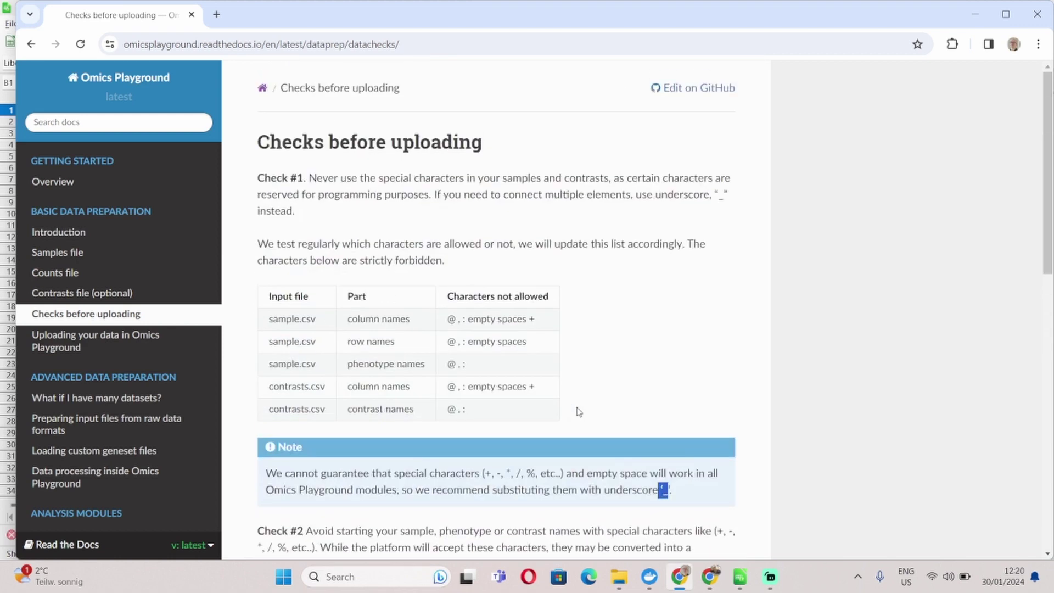